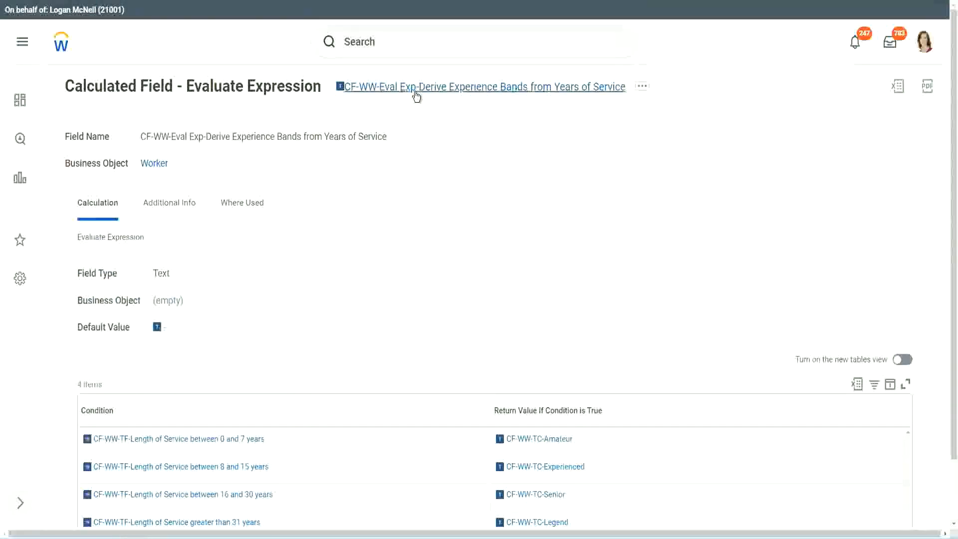
right_click(414, 89)
left_click(452, 149)
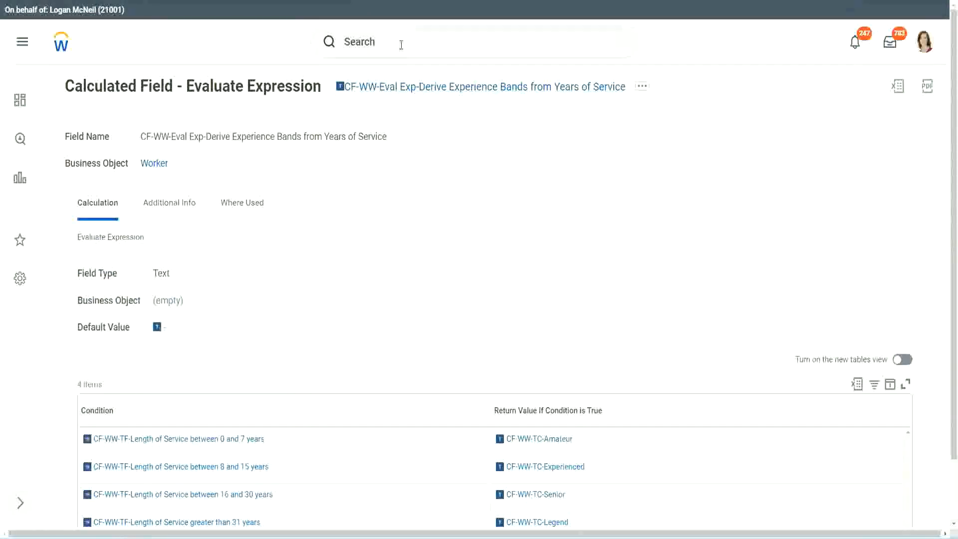
left_click(401, 45)
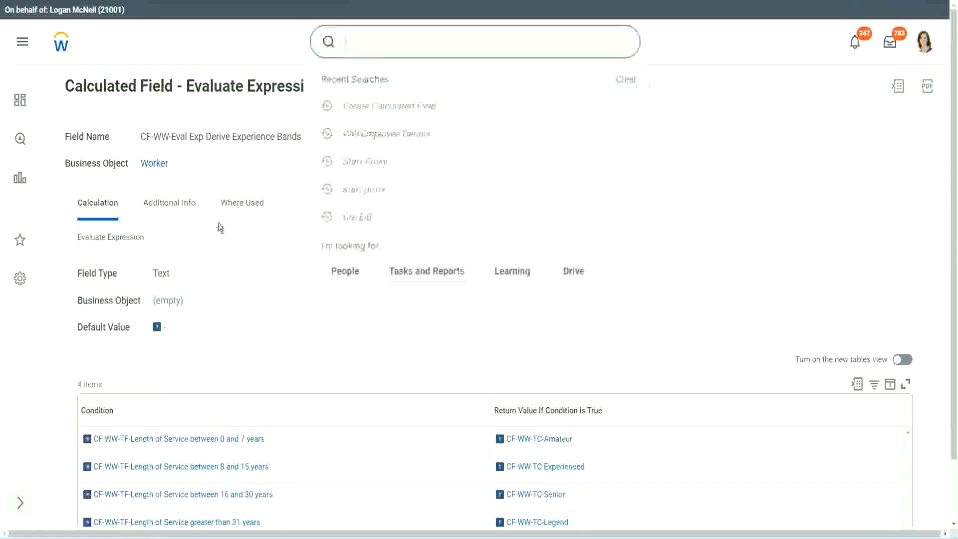
left_click(678, 111)
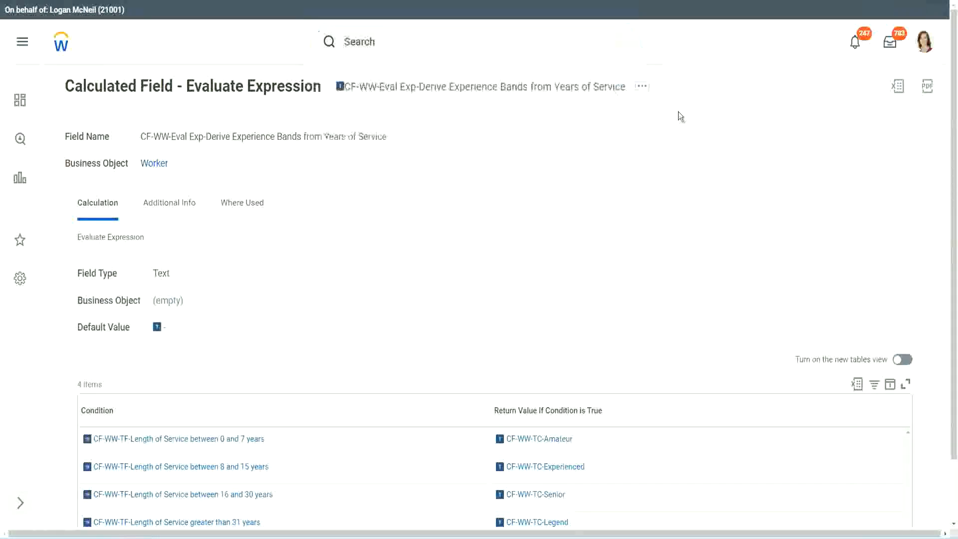
Step: Search for "create calc field" and start the Create Calculated Field task
left_click(379, 38)
type("create calc")
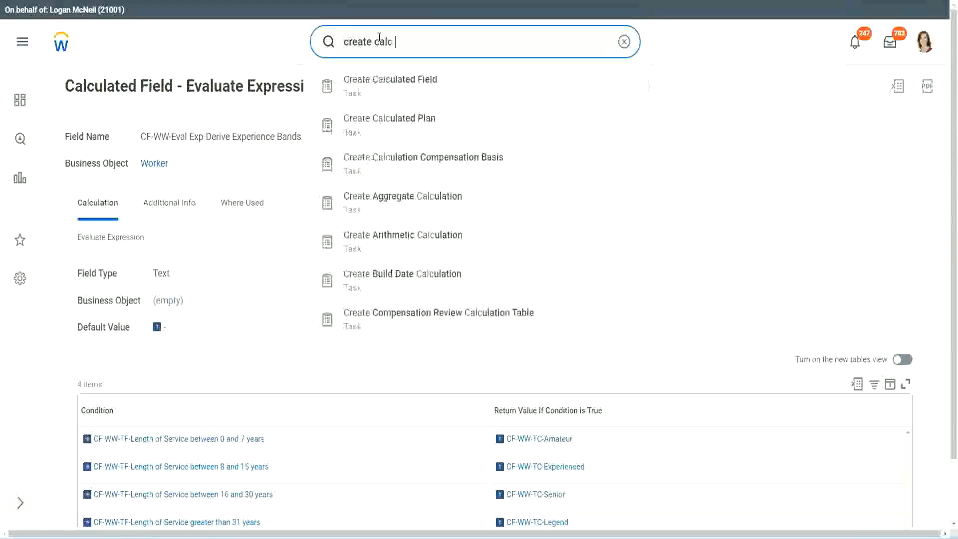
type(" field")
left_click(398, 91)
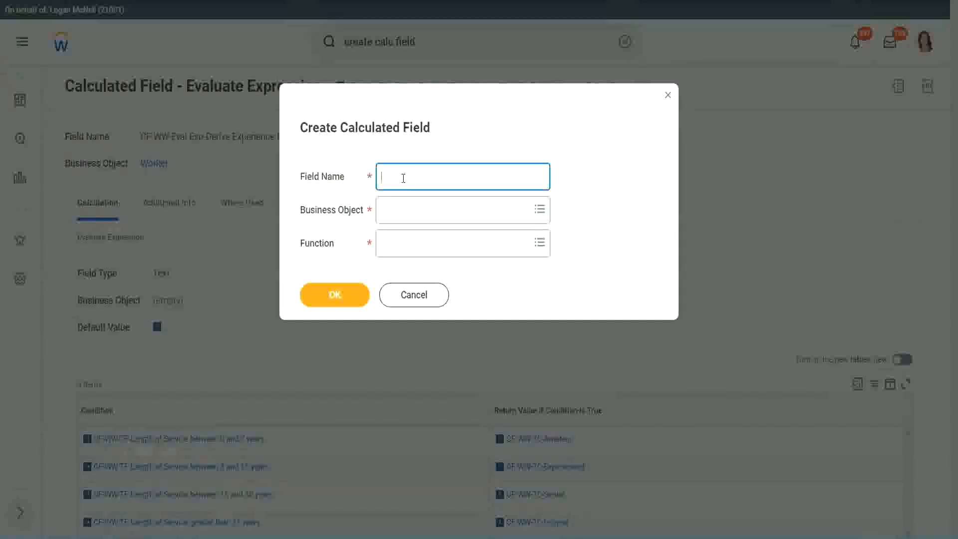
Step: Name the new calculated field "CF-WW-LRB-Identify Experience Bands from years of Service"
type("CF-WW-LRB")
type("Identify Experiende")
key("BackSpace")
key("BackSpace")
type("ce ")
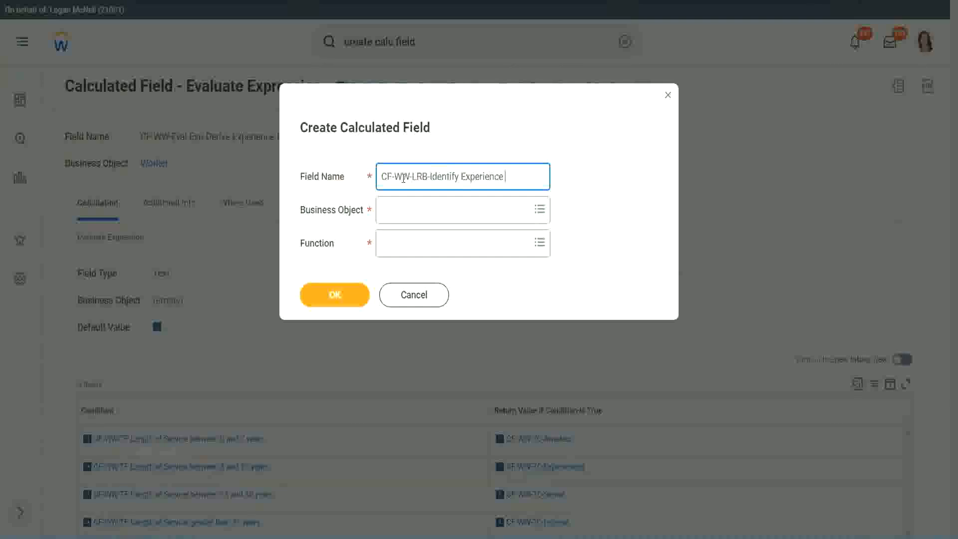
type("Bands (rom")
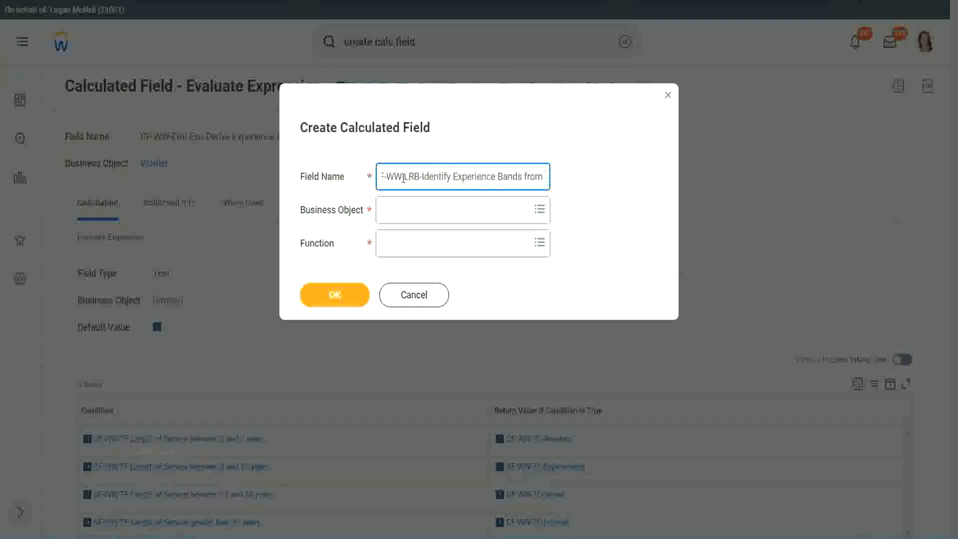
type(" years of Service")
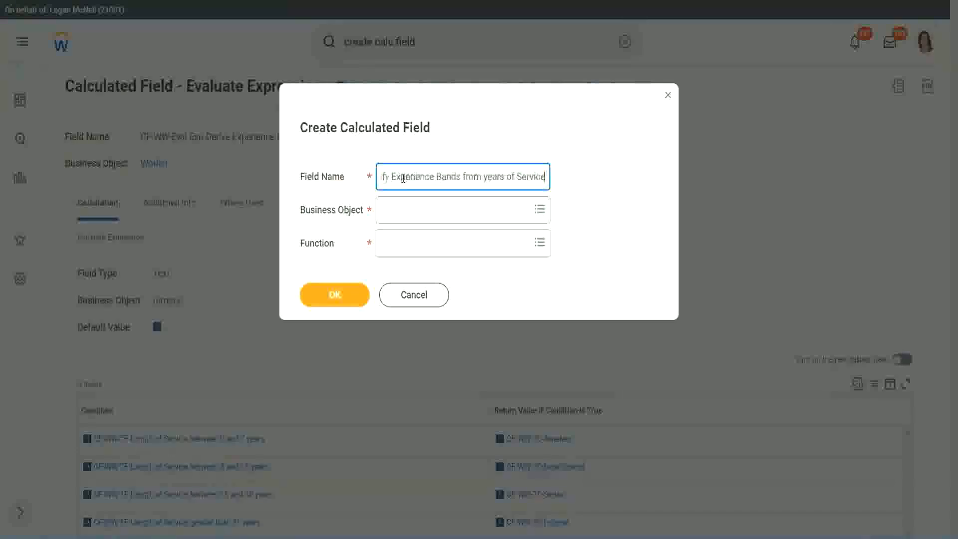
Step: Set the business object to Worker and the function to Lookup Range Band, and continue to the field's definition
key("Tab")
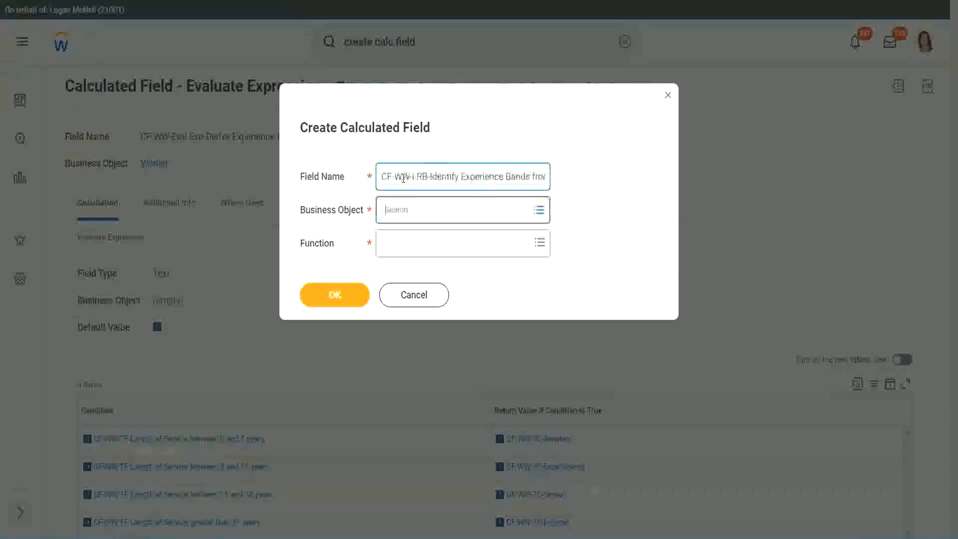
type("wor")
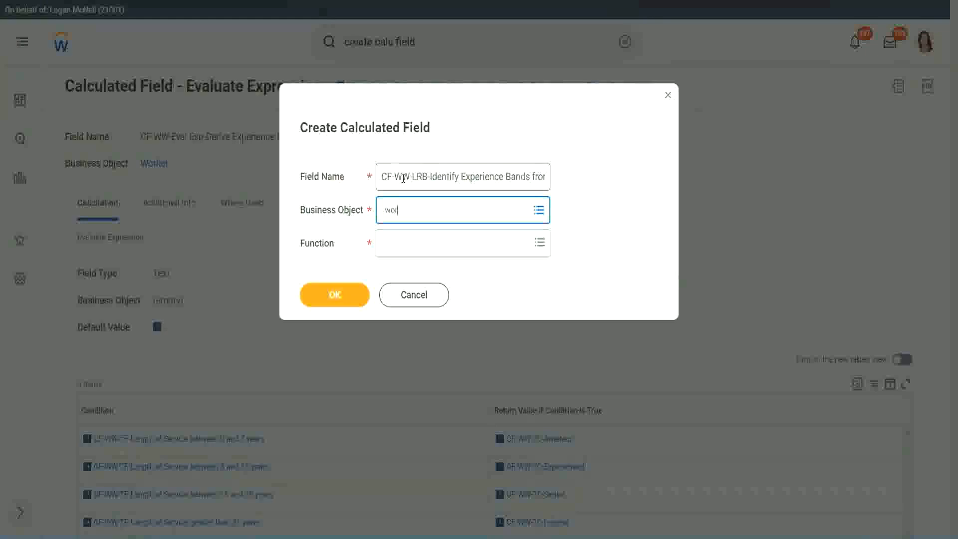
type("ker")
key("Return")
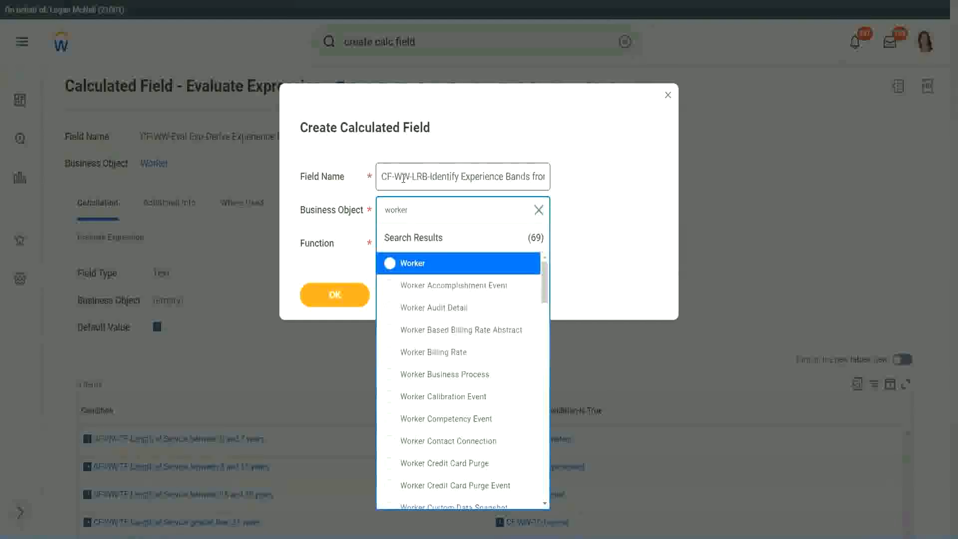
key("Return")
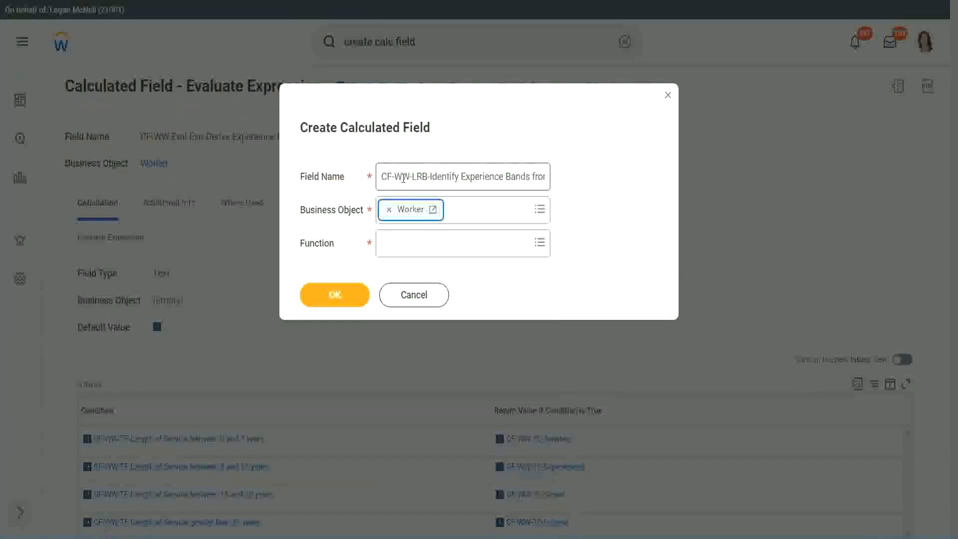
key("Tab")
type("lrb")
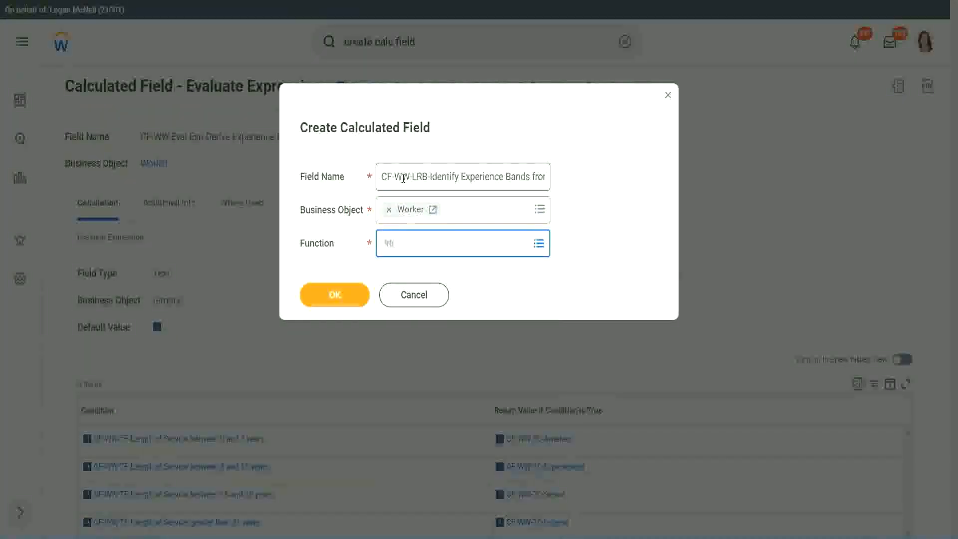
key("Return")
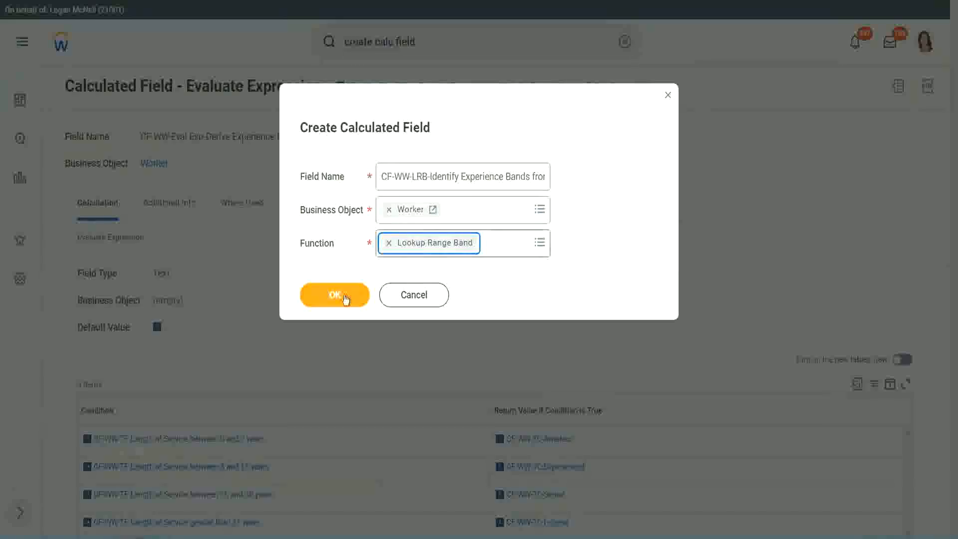
left_click(343, 295)
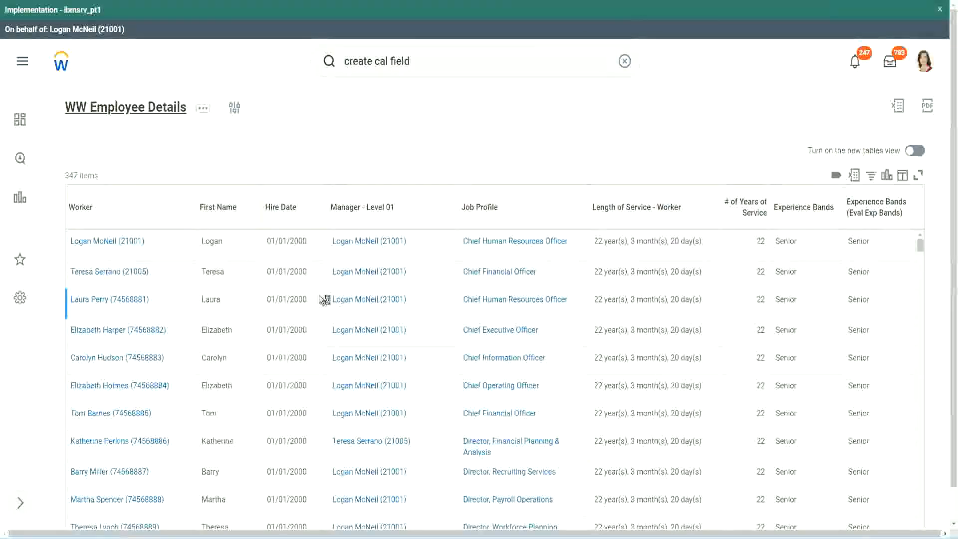
Step: Copy the "CF-WW-Convert Text To Number-Number of Years from Length of Service" field name from the WW Employee Details report columns and use it as the source field
scroll(316, 329, "down", 5)
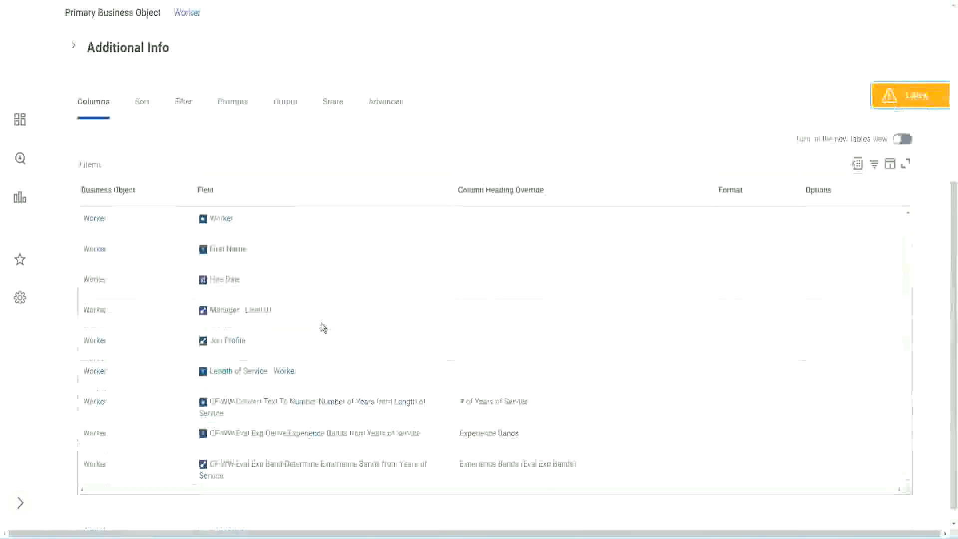
right_click(302, 388)
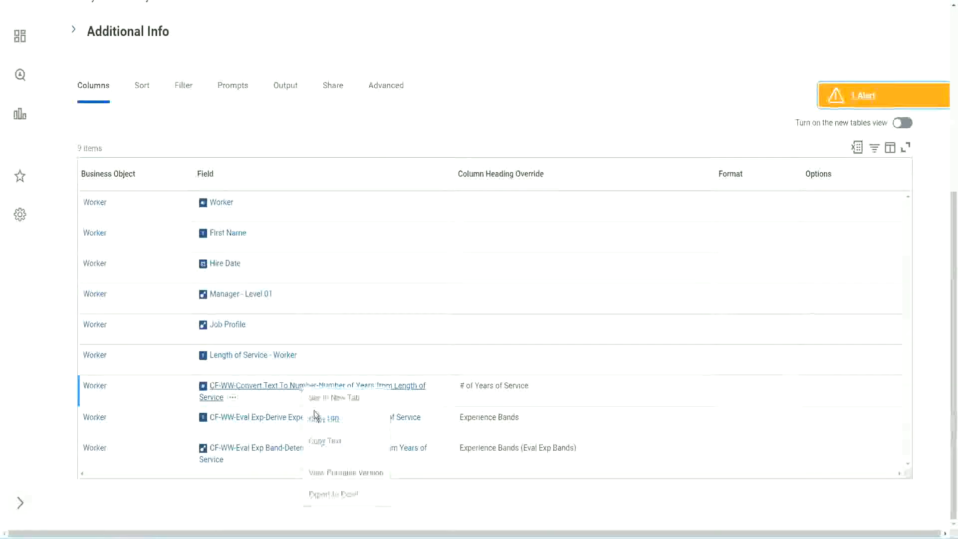
left_click(331, 441)
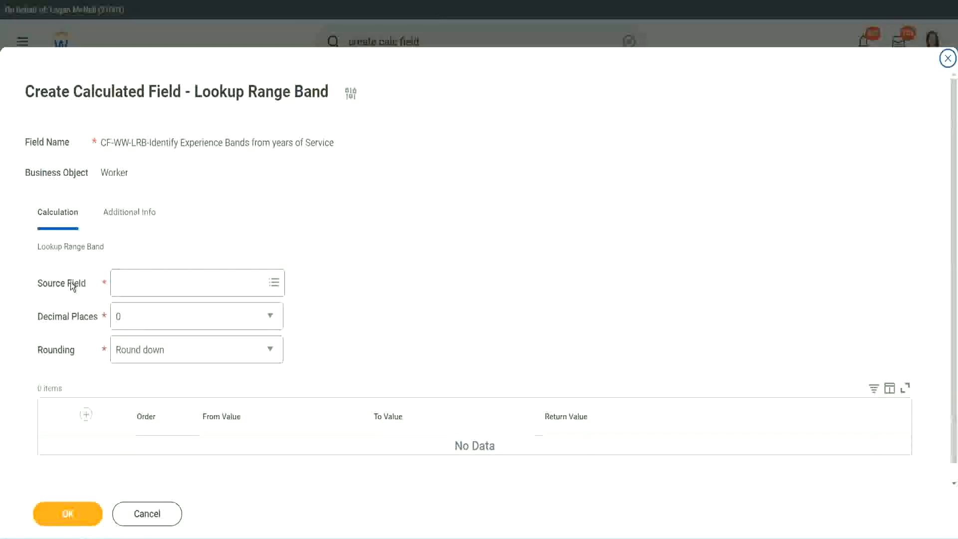
left_click(149, 284)
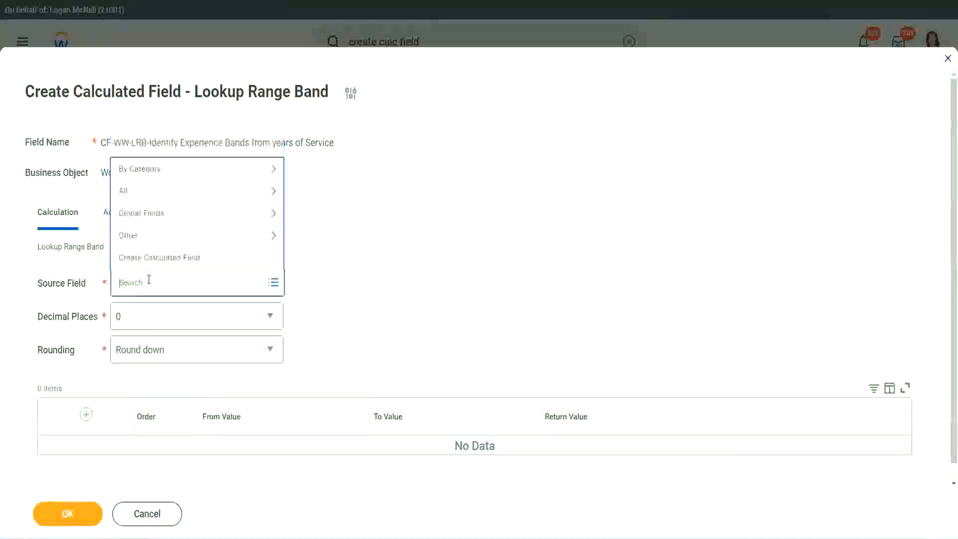
key("ctrl+v")
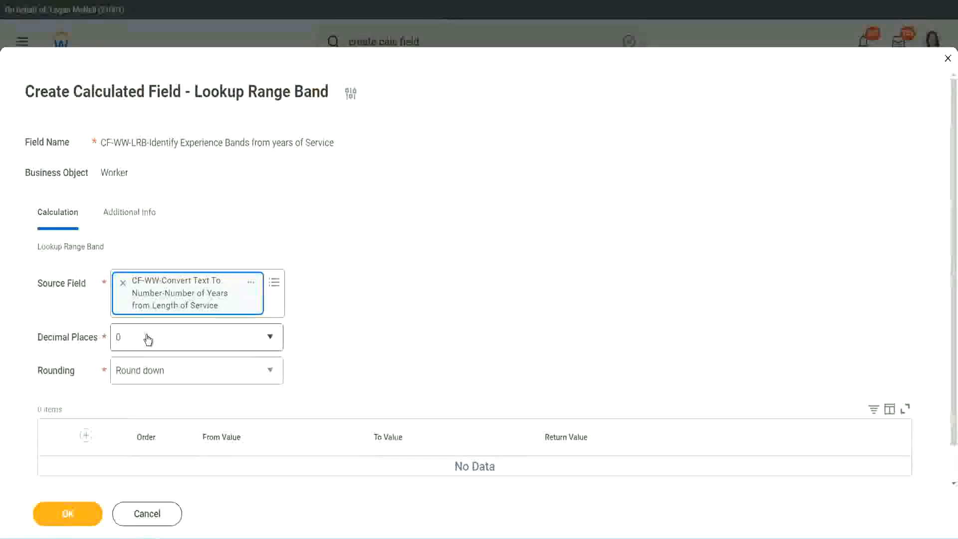
Step: Check the available decimal places options and set the rounding method to Round
left_click(187, 342)
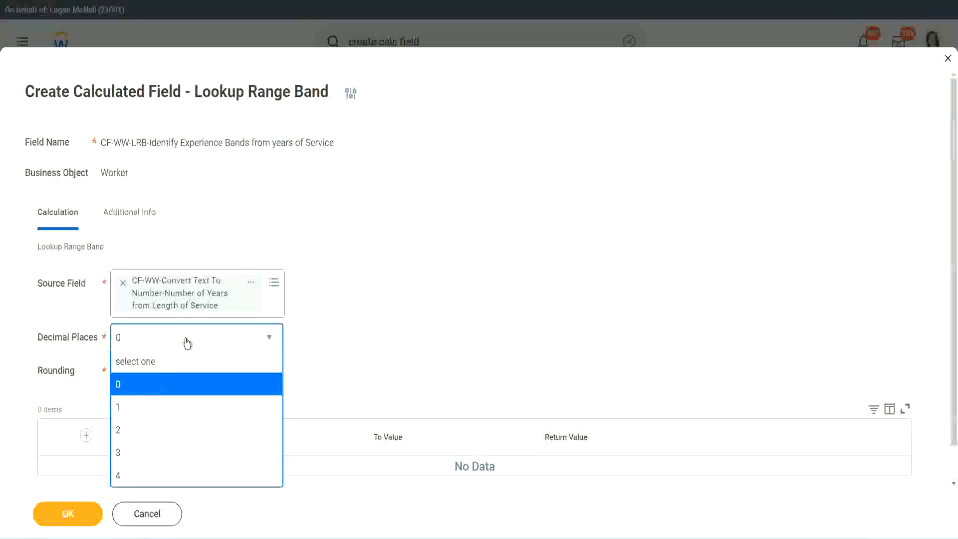
left_click(373, 328)
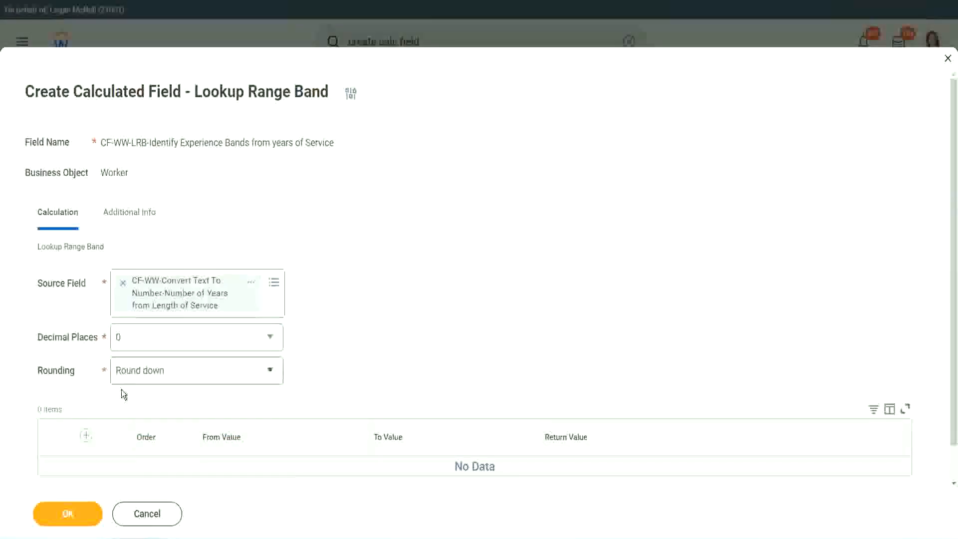
left_click(154, 374)
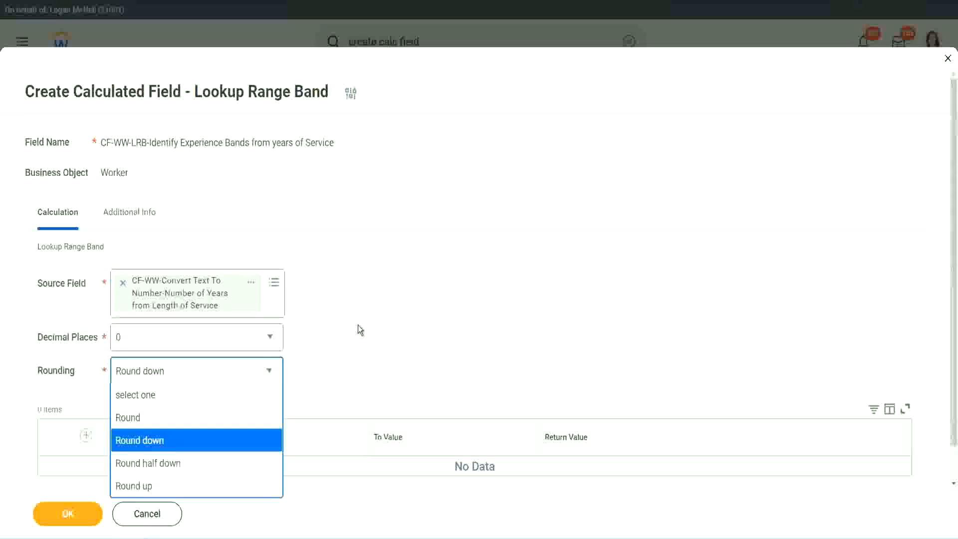
left_click(337, 367)
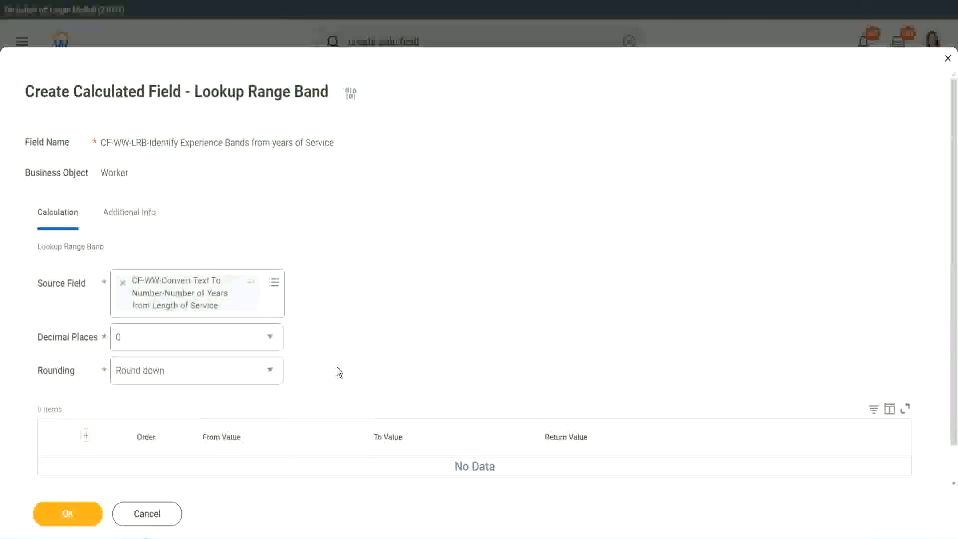
left_click(166, 375)
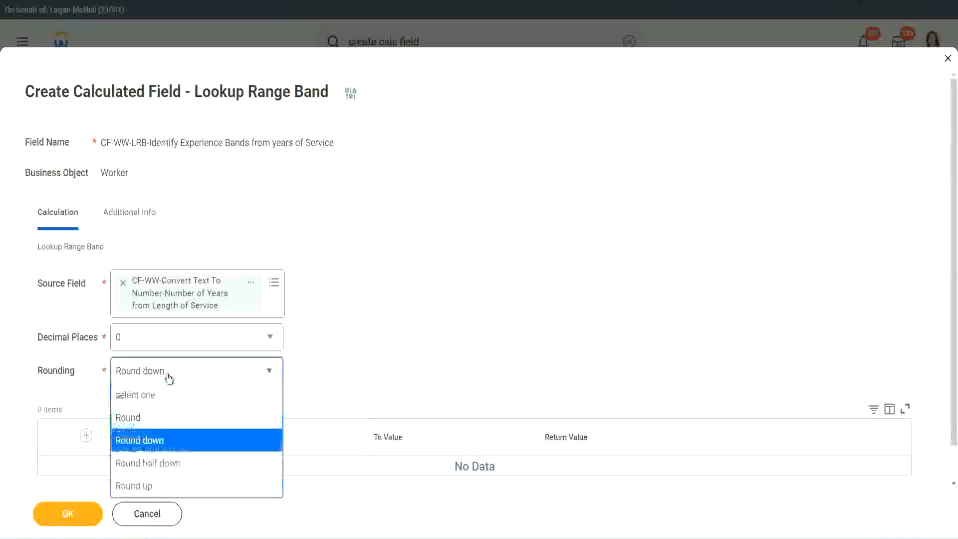
left_click(159, 421)
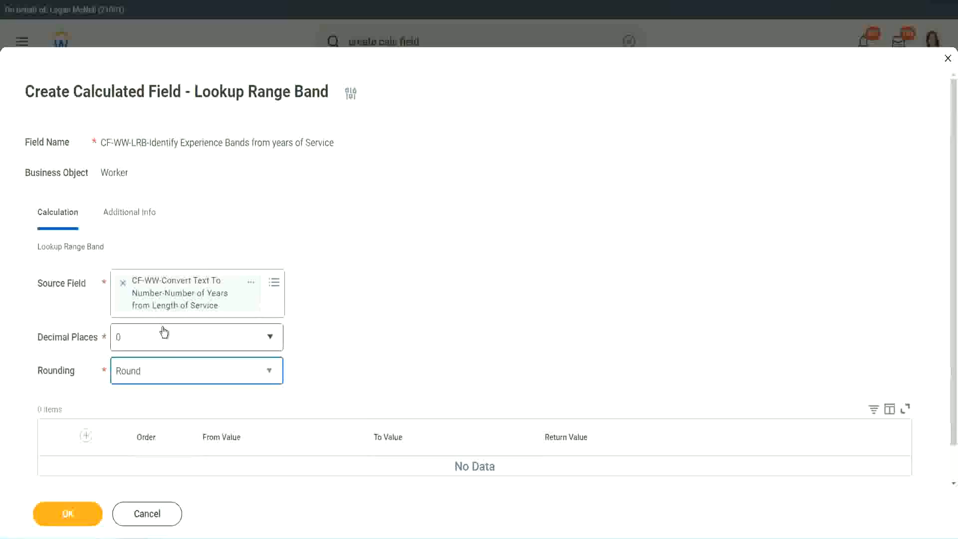
Step: Add a range band row from 0 to 7 with the return value "Amateur"
left_click(88, 436)
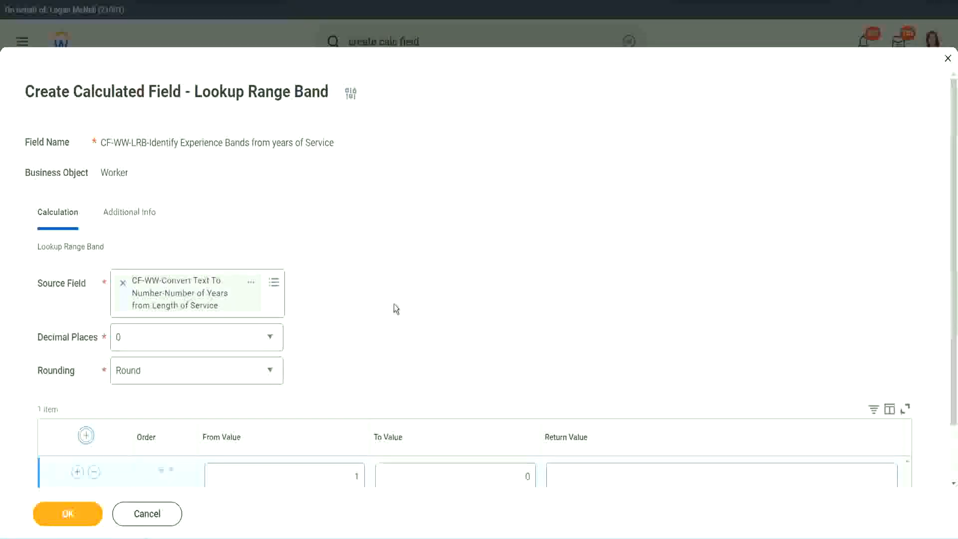
scroll(396, 305, "down", 2)
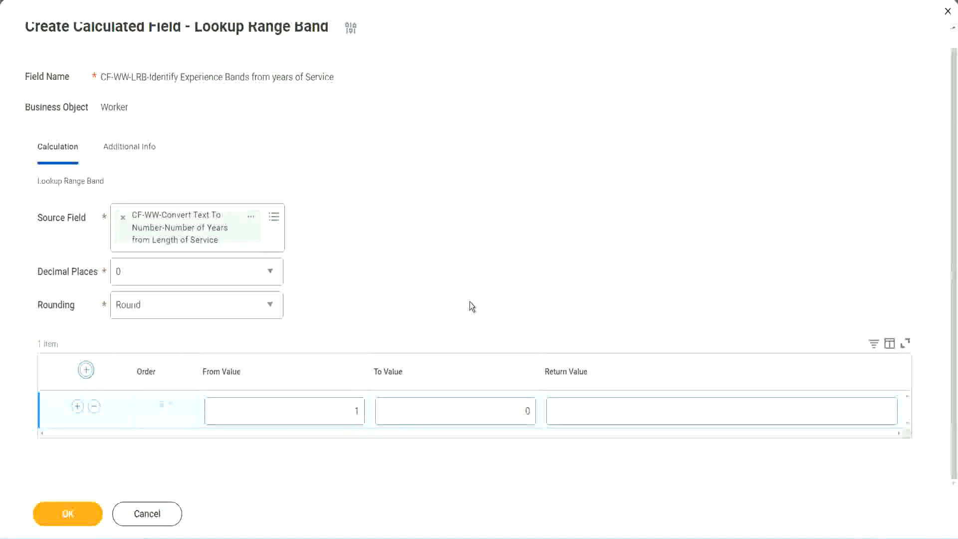
left_click(350, 414)
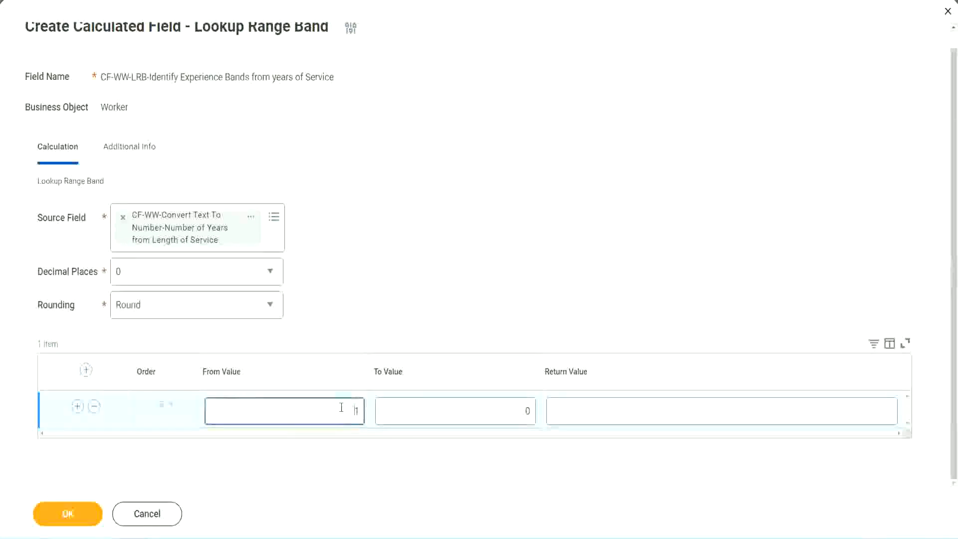
type("0")
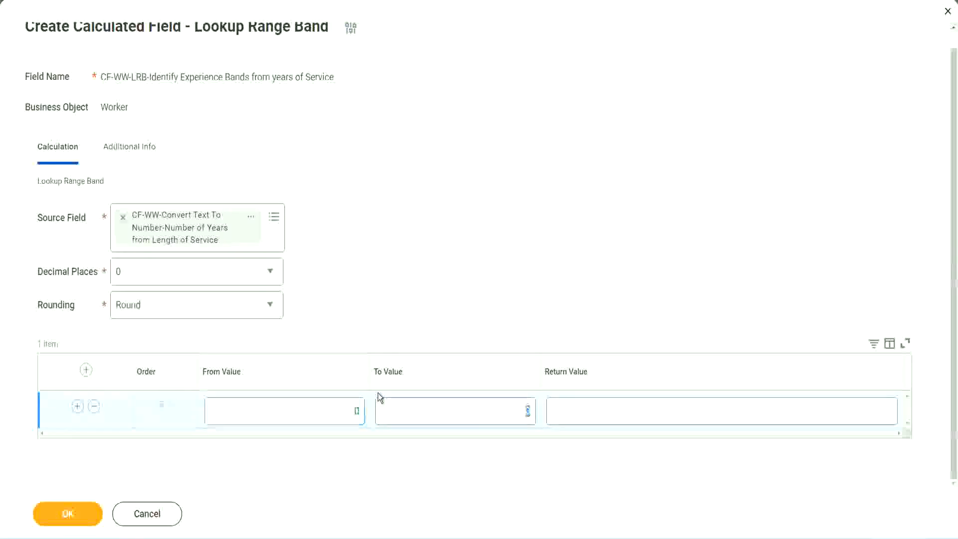
key("Tab")
type("7")
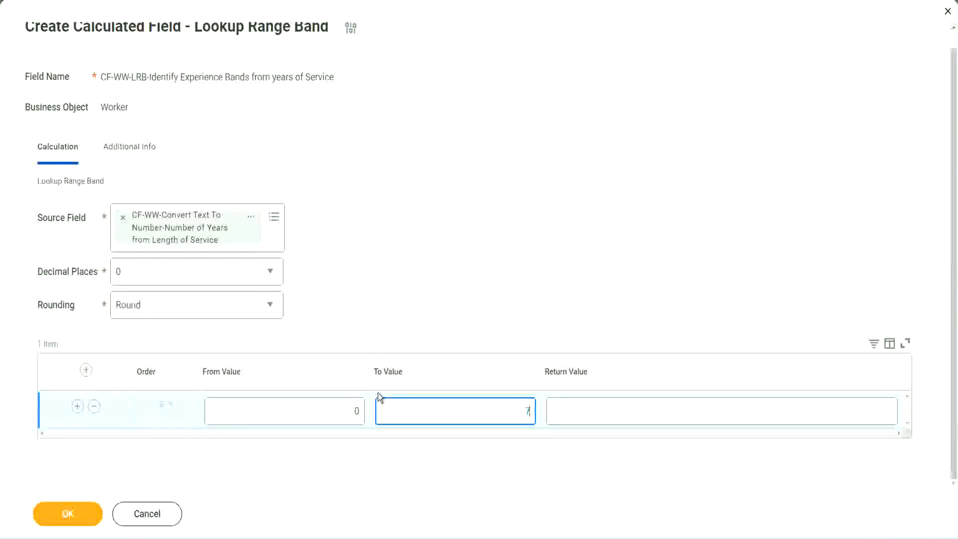
key("Tab")
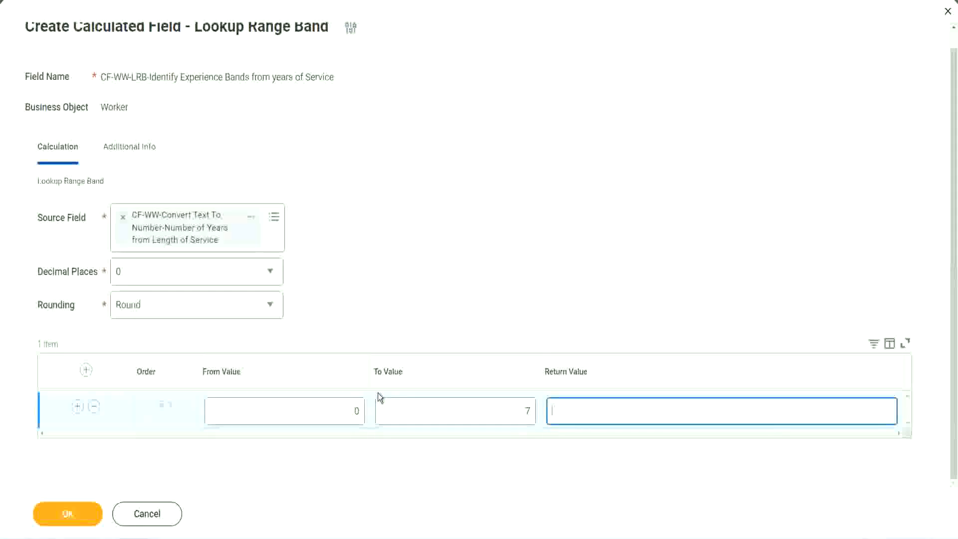
type("Amateur")
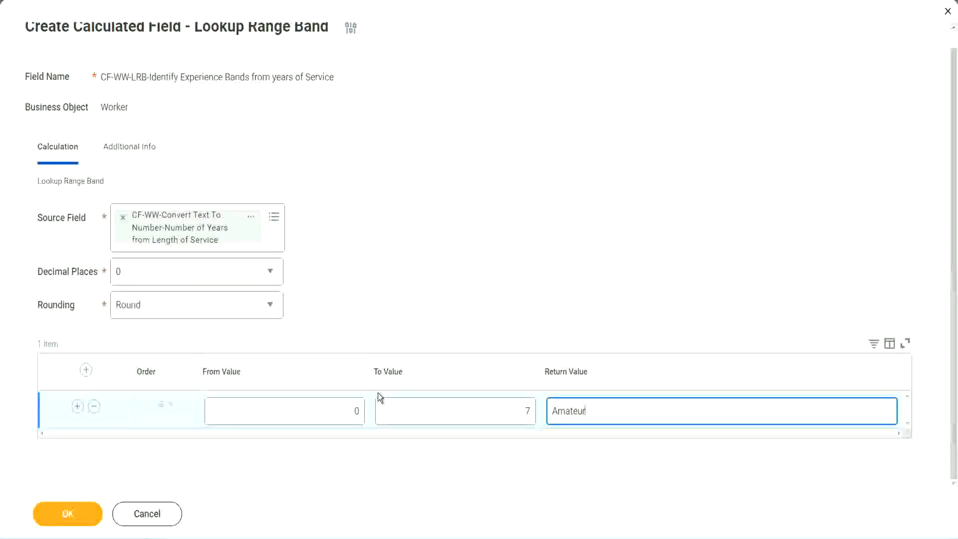
left_click(331, 410)
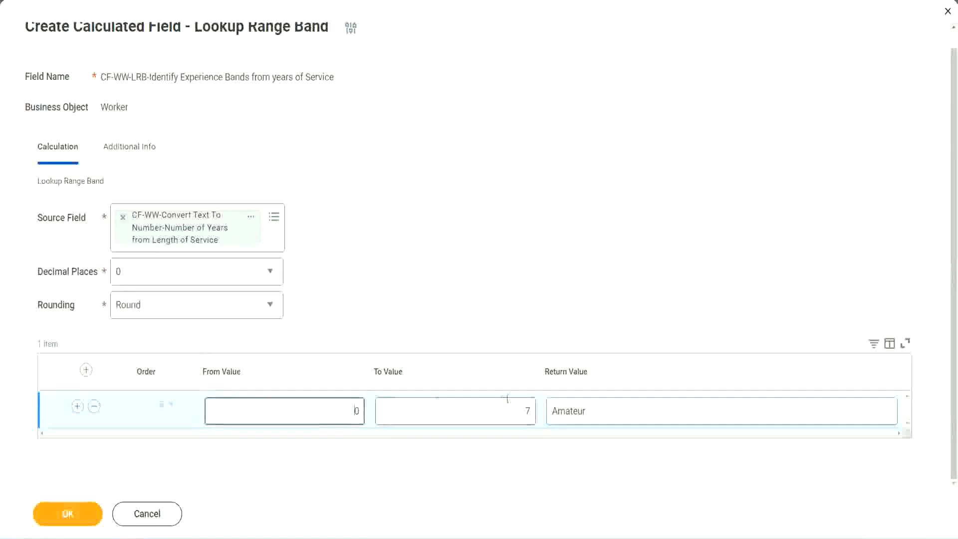
left_click(518, 404)
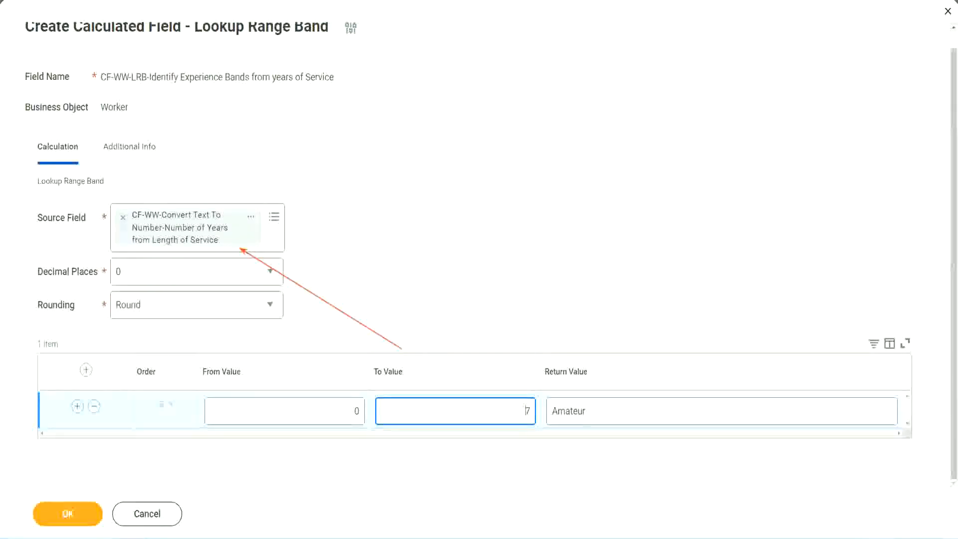
Step: Add a second range band row from 8 to 15 with the return value "Experienced"
left_click(77, 407)
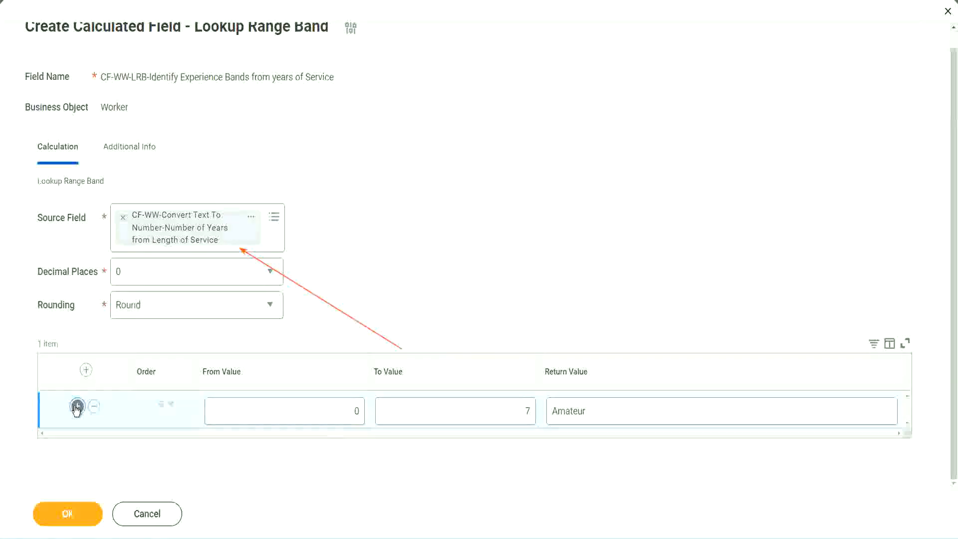
left_click_drag(352, 447, 366, 449)
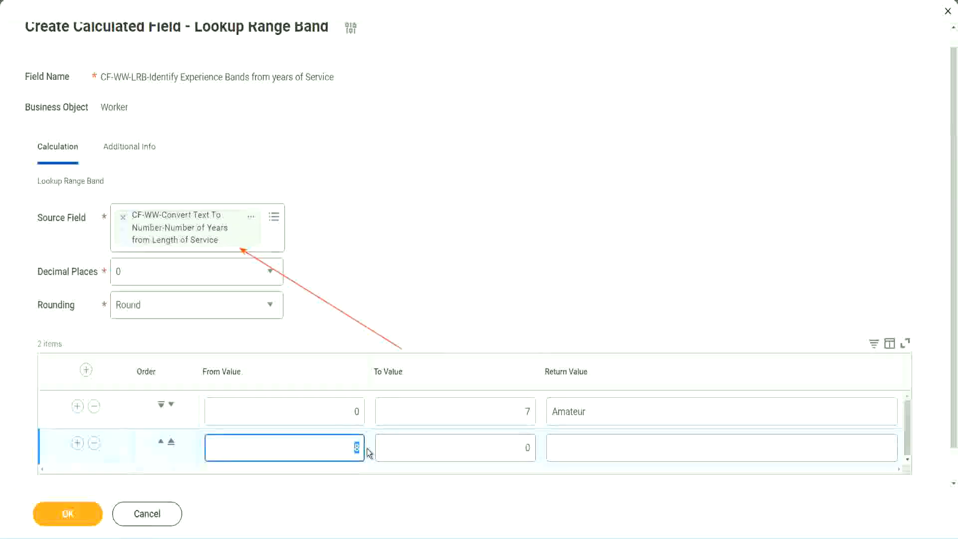
left_click(344, 412)
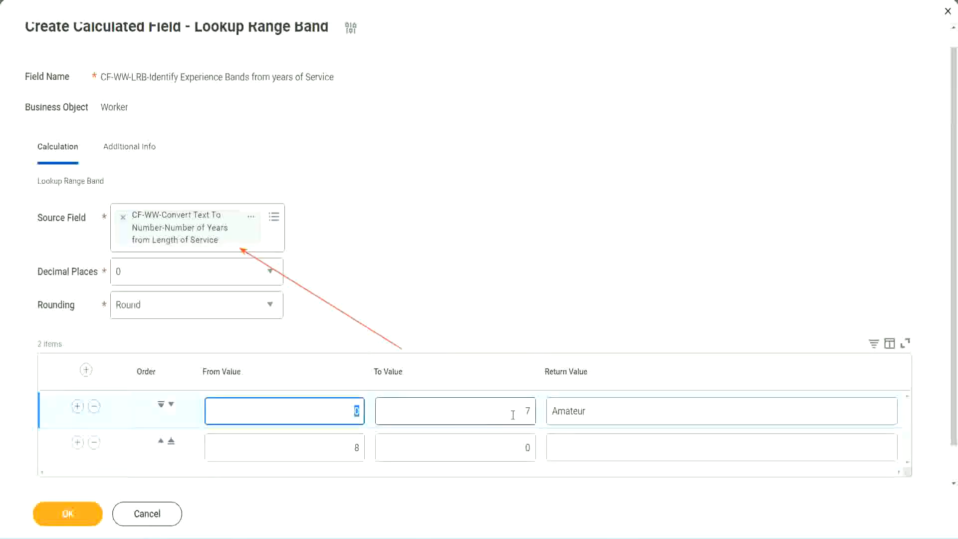
left_click(523, 412)
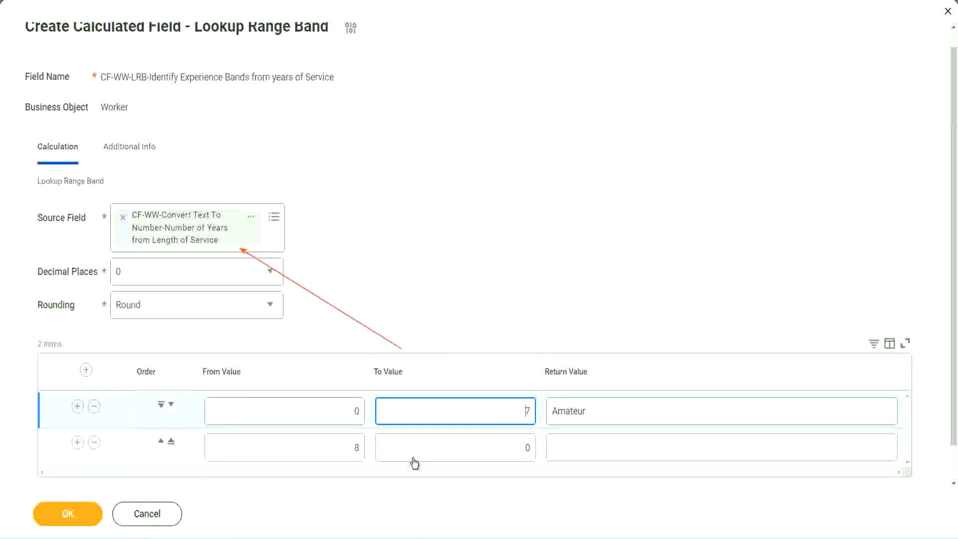
double_click(342, 449)
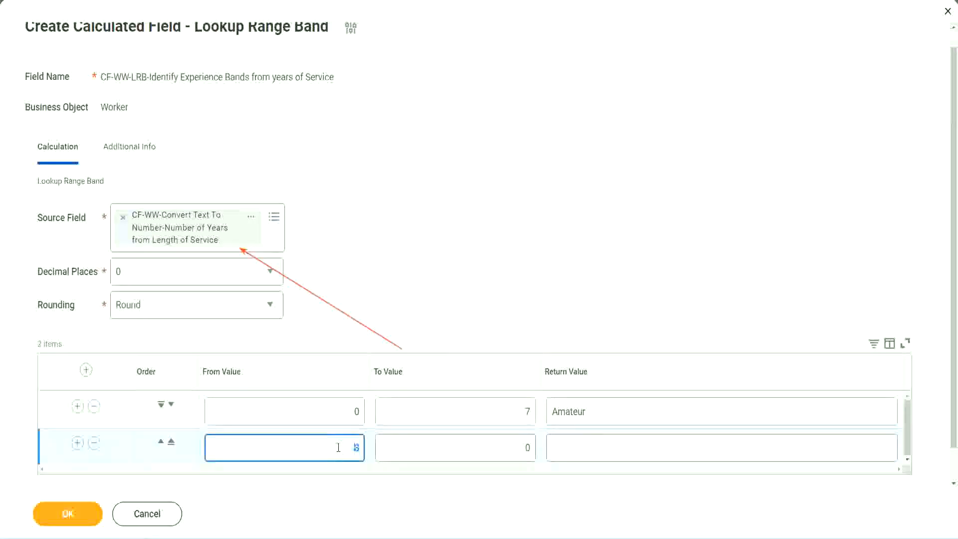
left_click(338, 448)
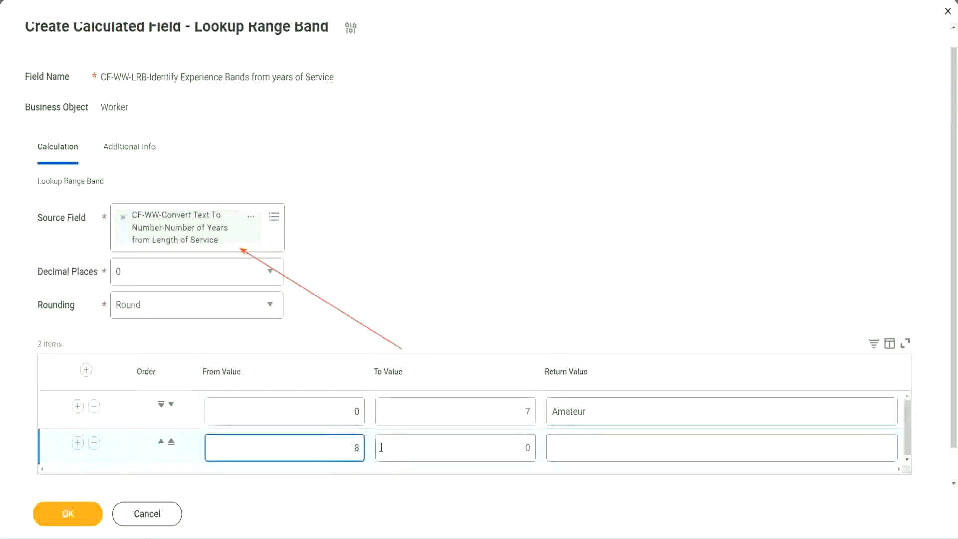
left_click(520, 448)
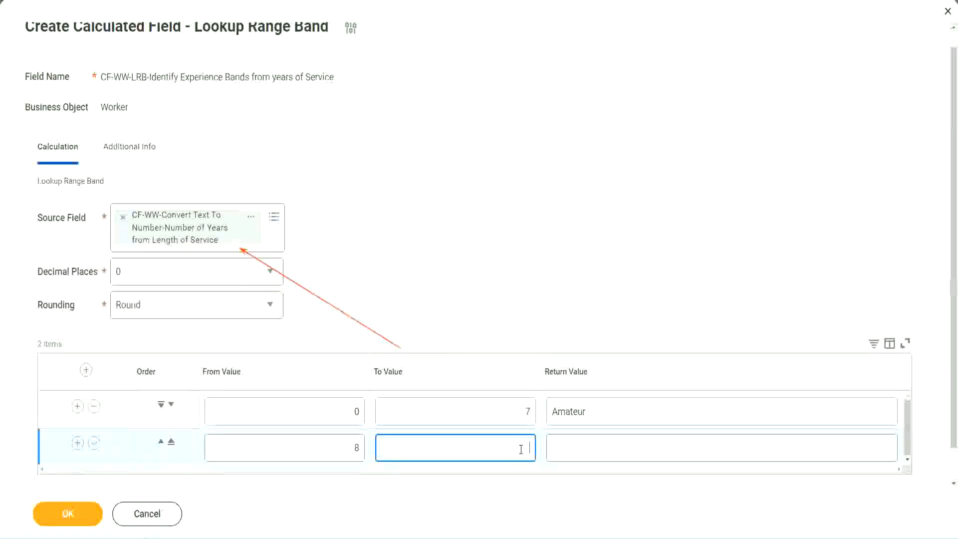
type("15")
left_click(591, 445)
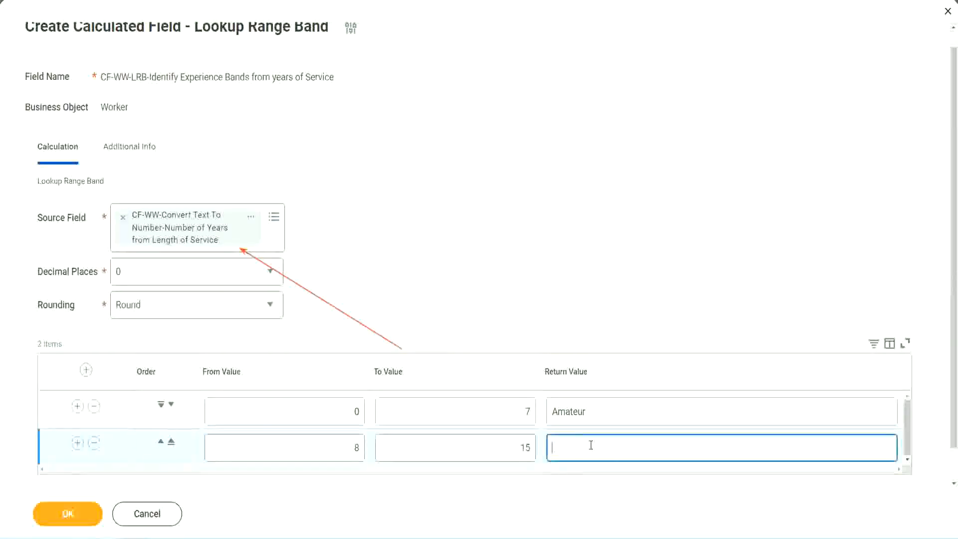
type("Experienced")
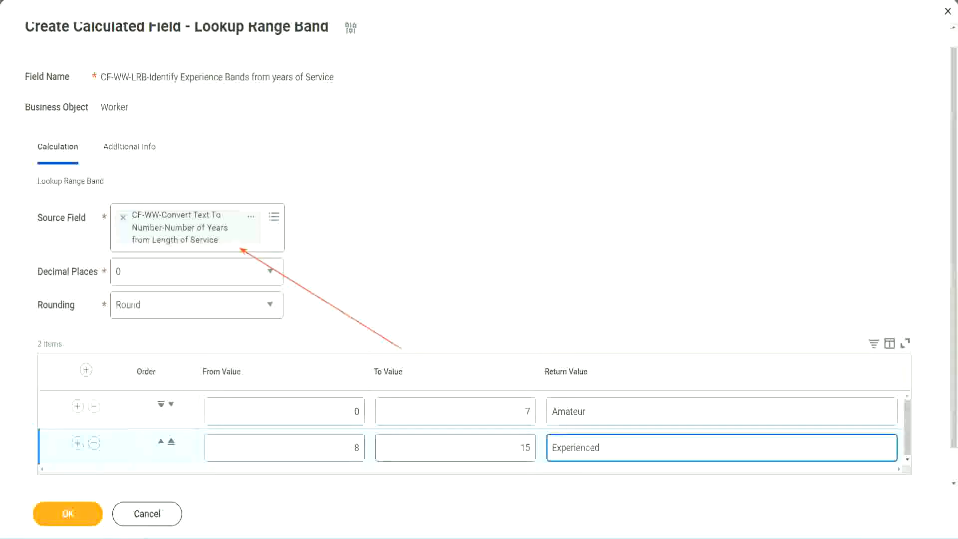
Step: Add a third range band row from 16 to 30 with the return value "Senior"
left_click(77, 442)
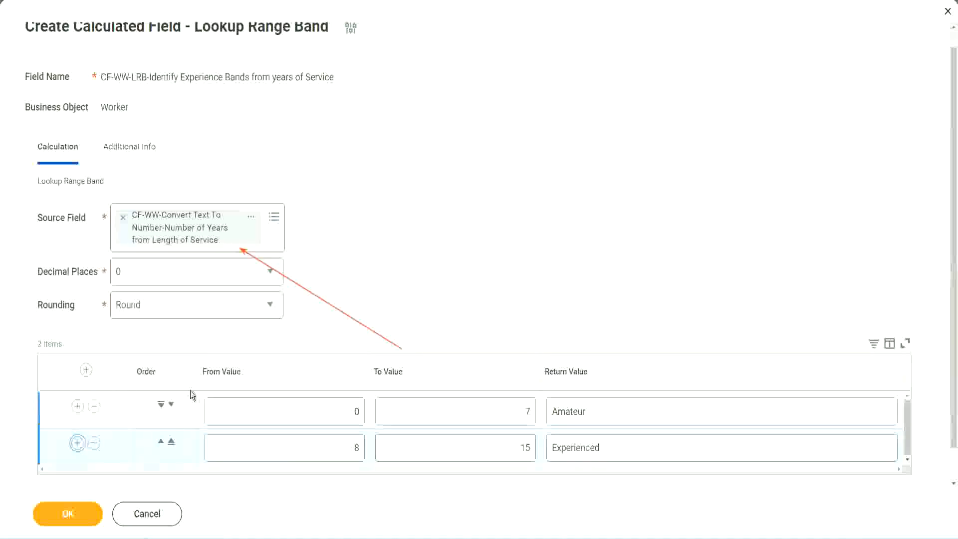
scroll(286, 308, "down", 2)
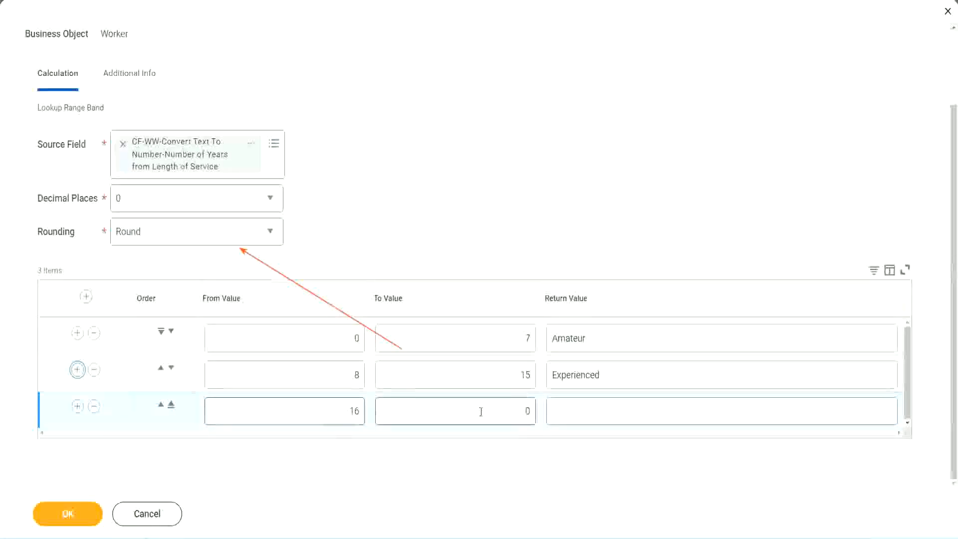
left_click(509, 409)
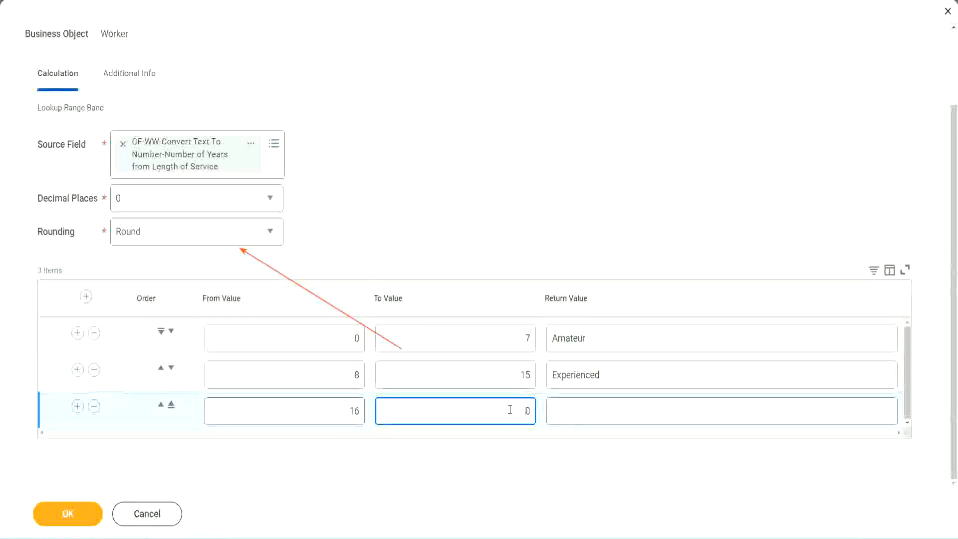
type("3")
key("Tab")
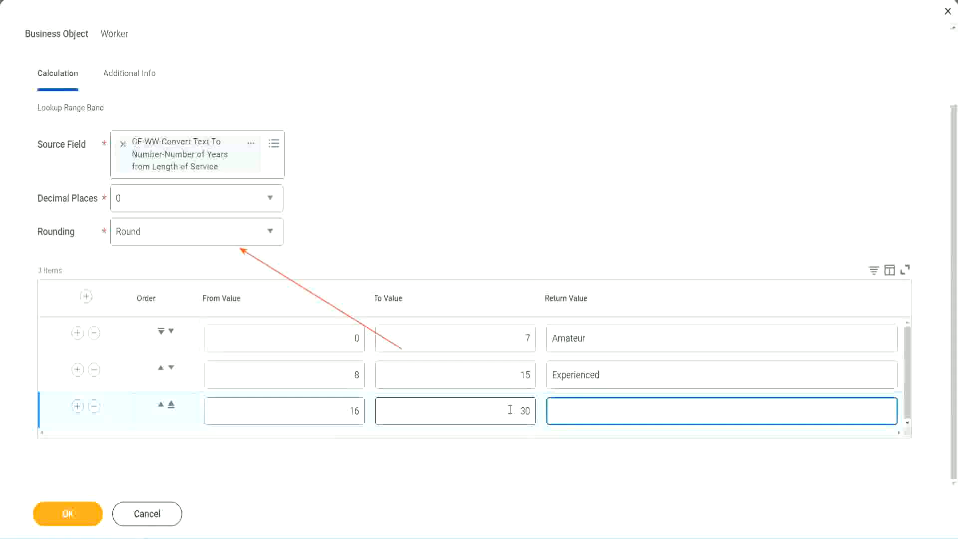
type("Senior")
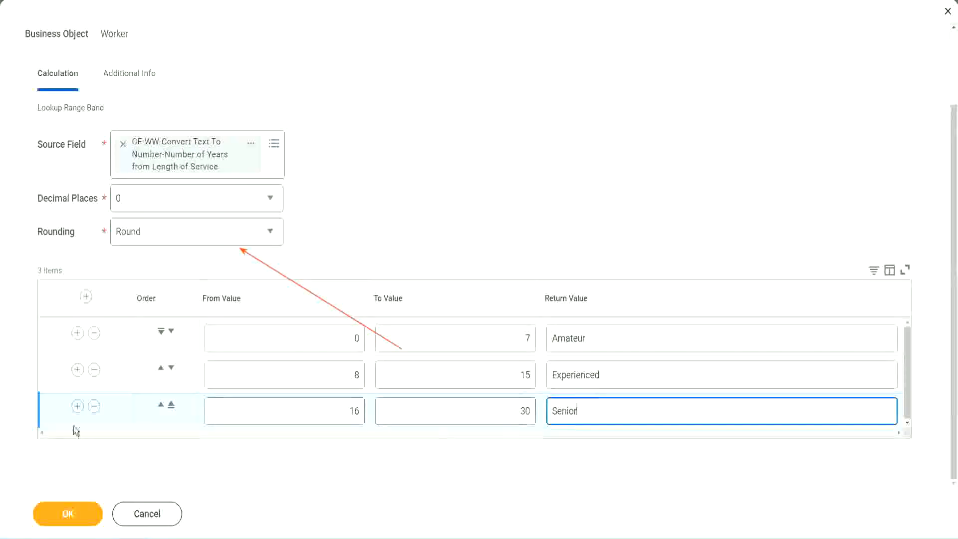
Step: Add a fourth range band row from 31 to 1000 with the return value "Legend"
left_click(77, 406)
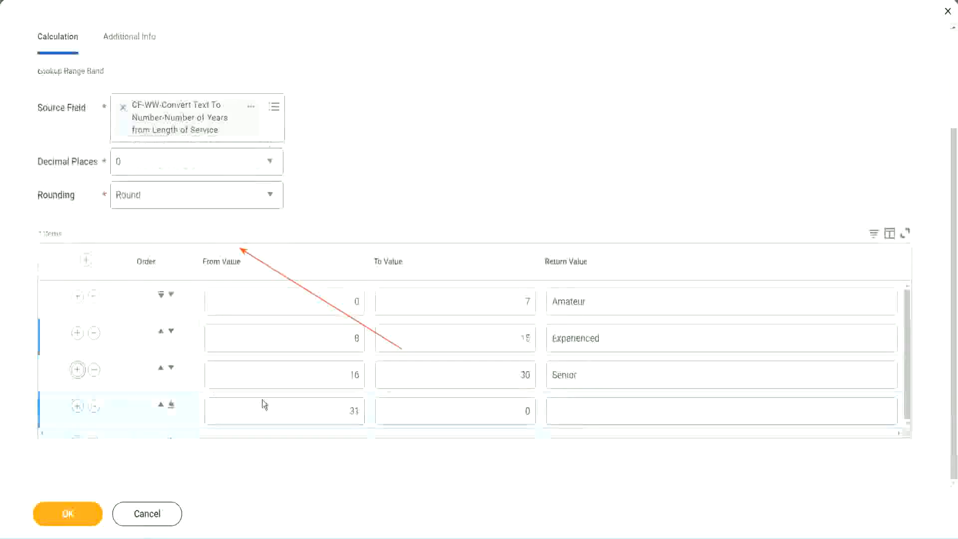
double_click(359, 409)
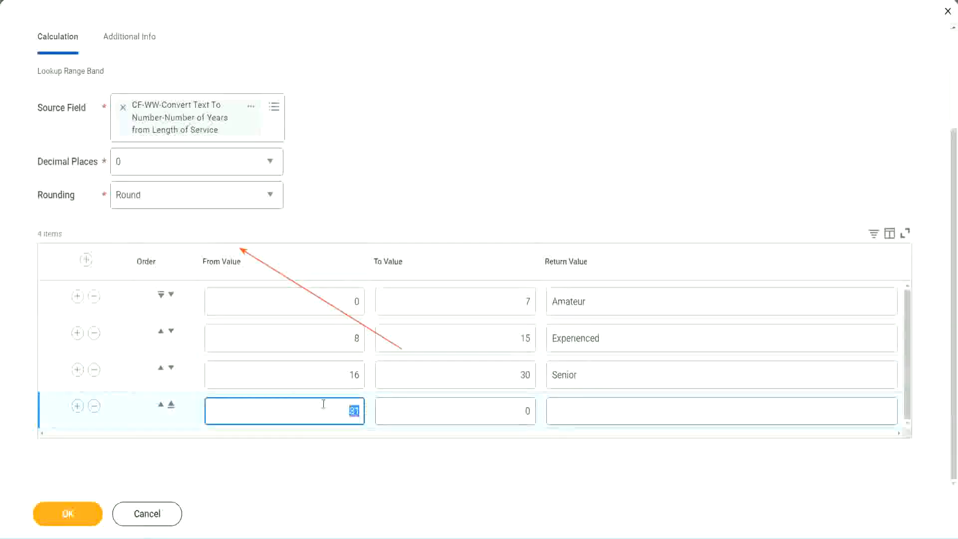
left_click(517, 412)
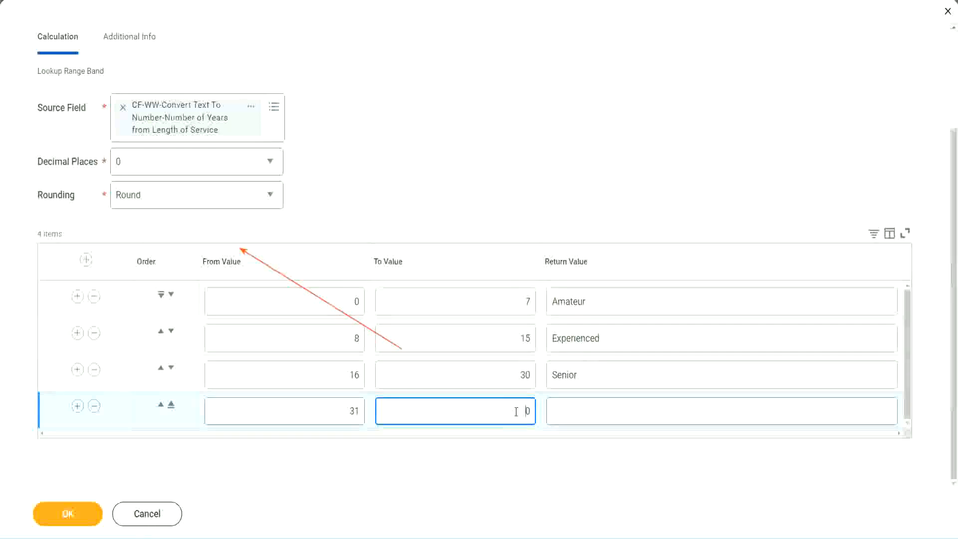
type("1000")
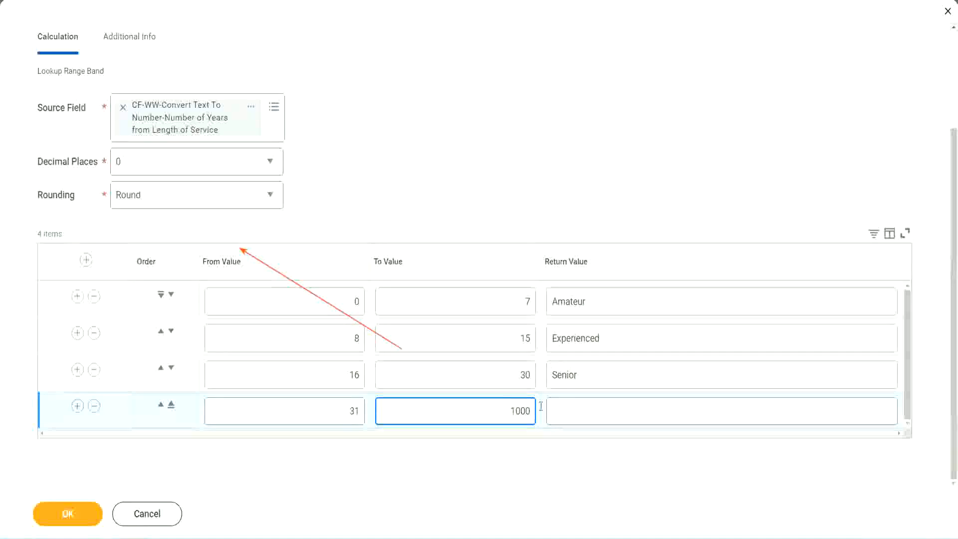
double_click(520, 410)
left_click_drag(501, 408, 537, 408)
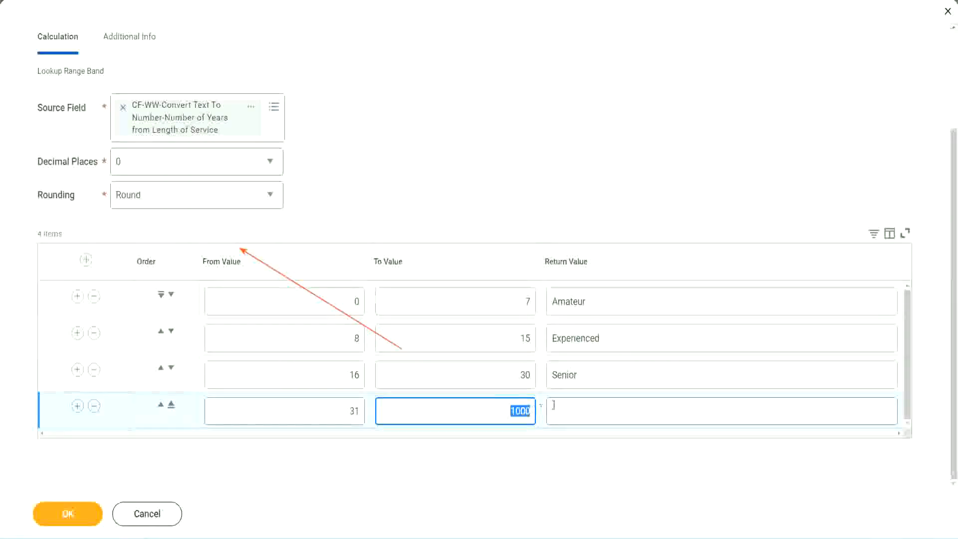
left_click(598, 411)
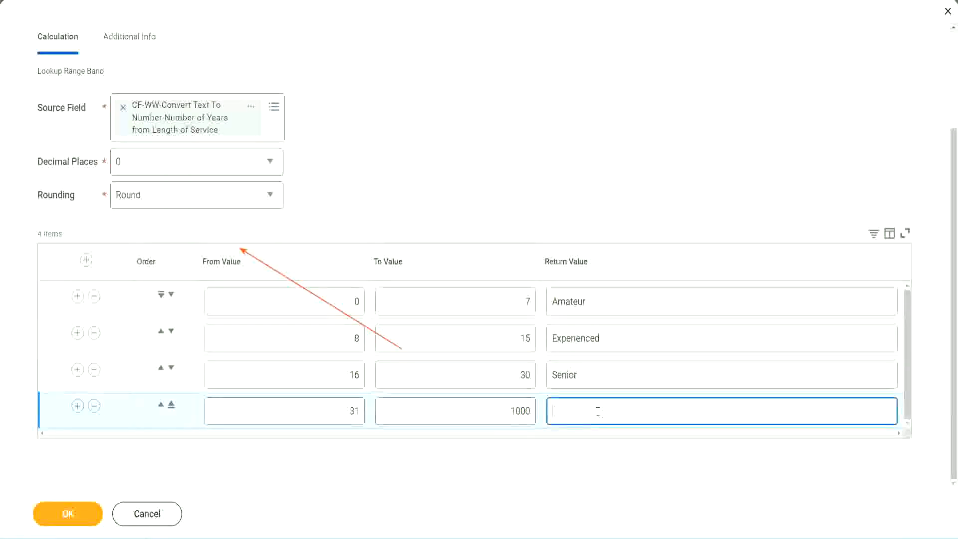
type("Legend")
left_click(446, 165)
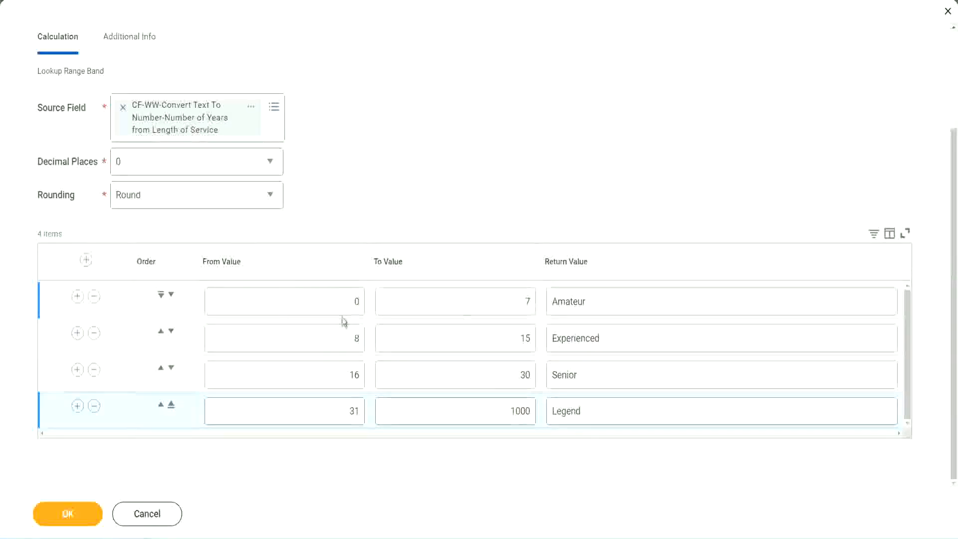
Step: Review the from values, to values and return values of the Amateur, Experienced, Senior and Legend bands
double_click(621, 301)
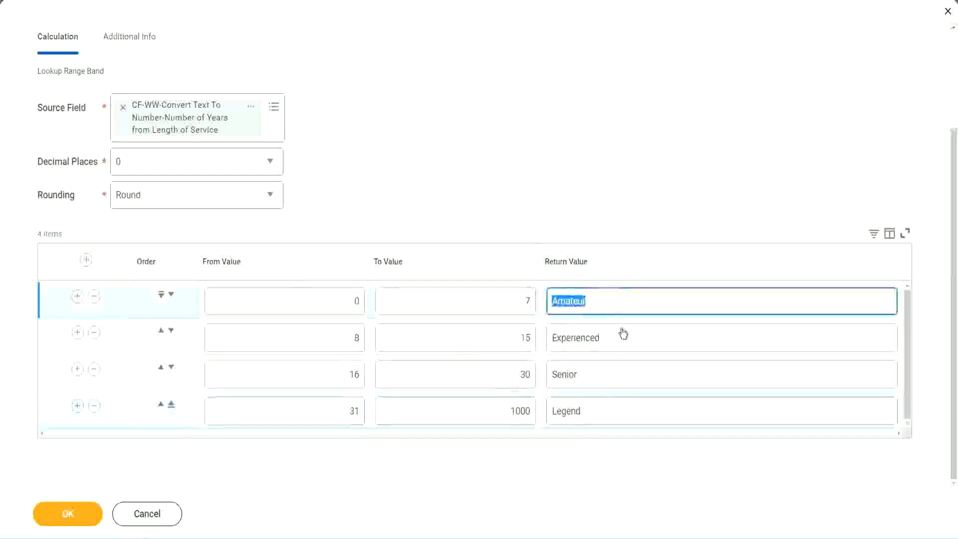
double_click(614, 339)
double_click(605, 375)
double_click(604, 411)
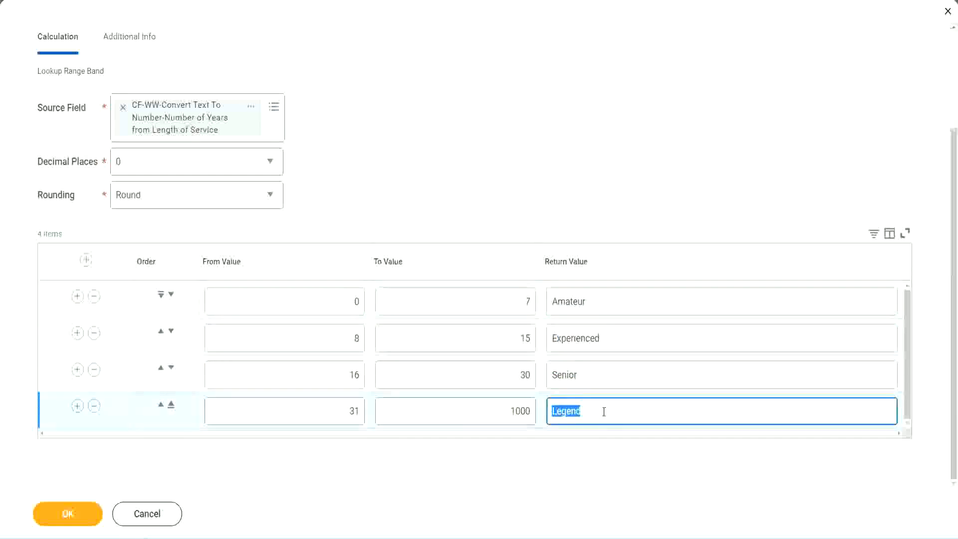
double_click(307, 304)
left_click(491, 296)
left_click(628, 309)
left_click(621, 343)
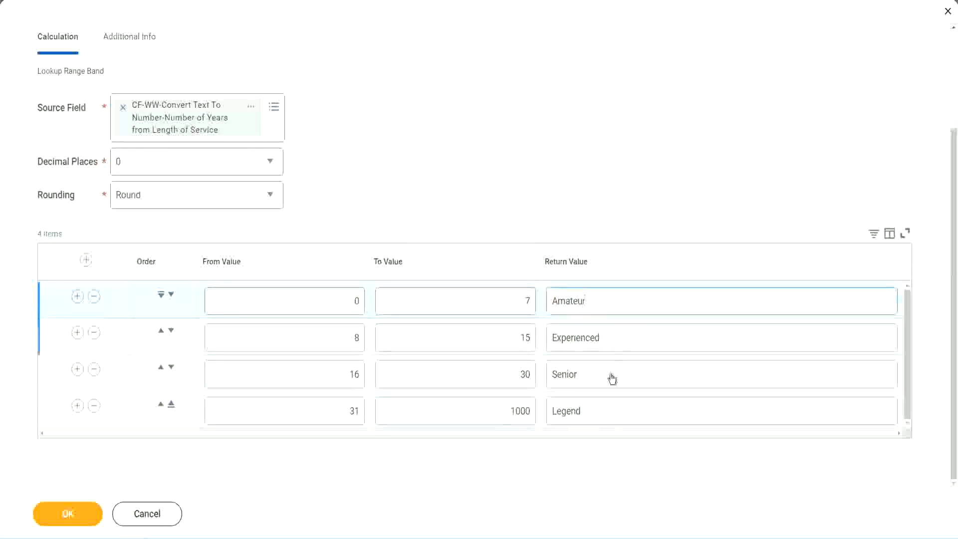
left_click(612, 377)
left_click(603, 409)
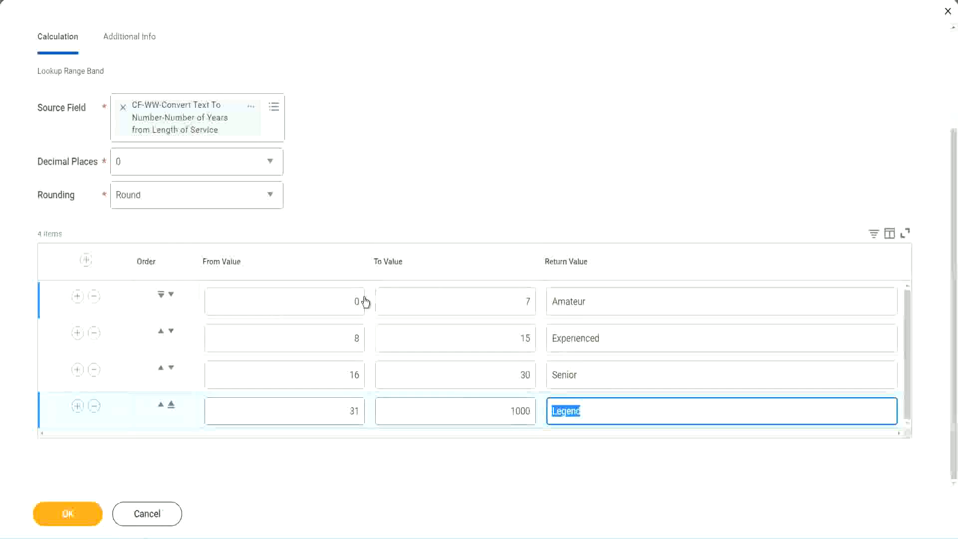
left_click(464, 243)
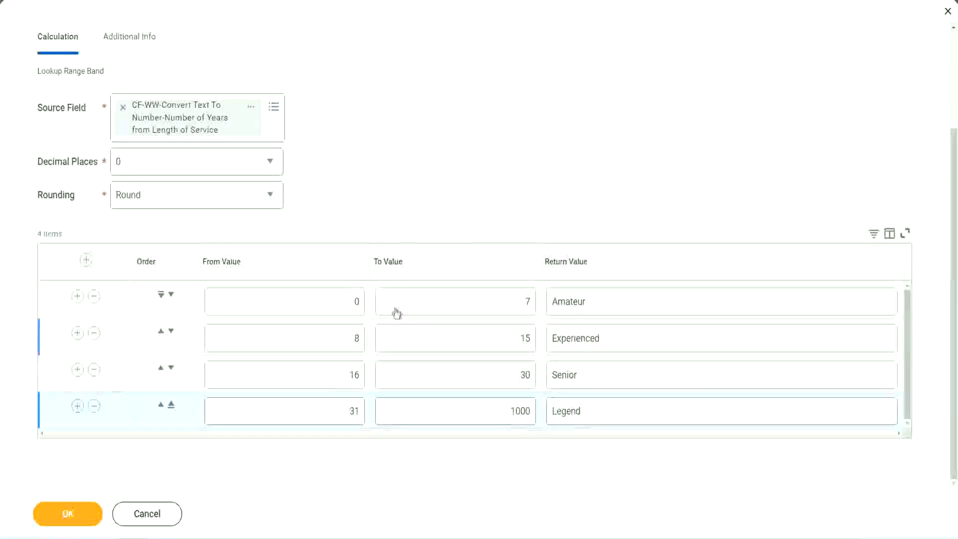
Step: Save the Lookup Range Band calculated field and copy its name from the confirmation page
left_click(66, 513)
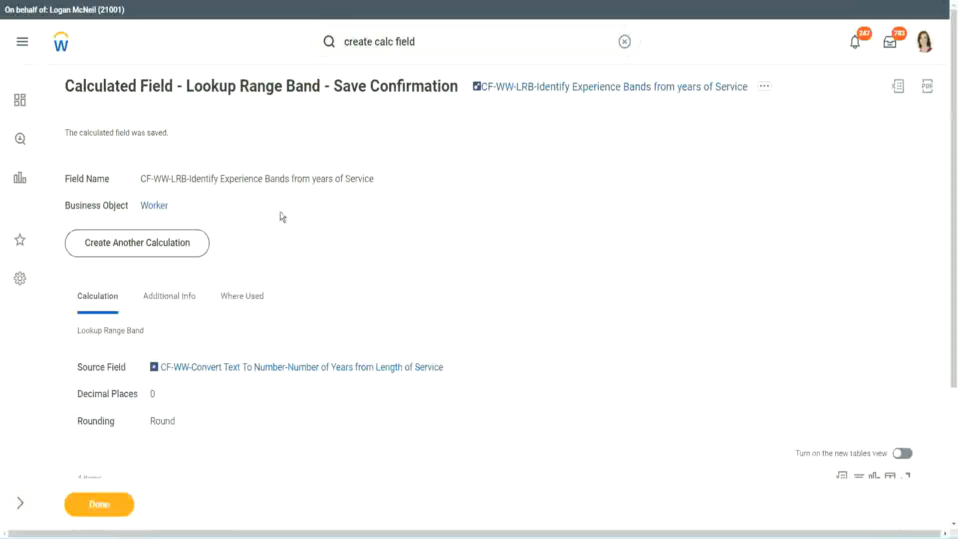
right_click(558, 91)
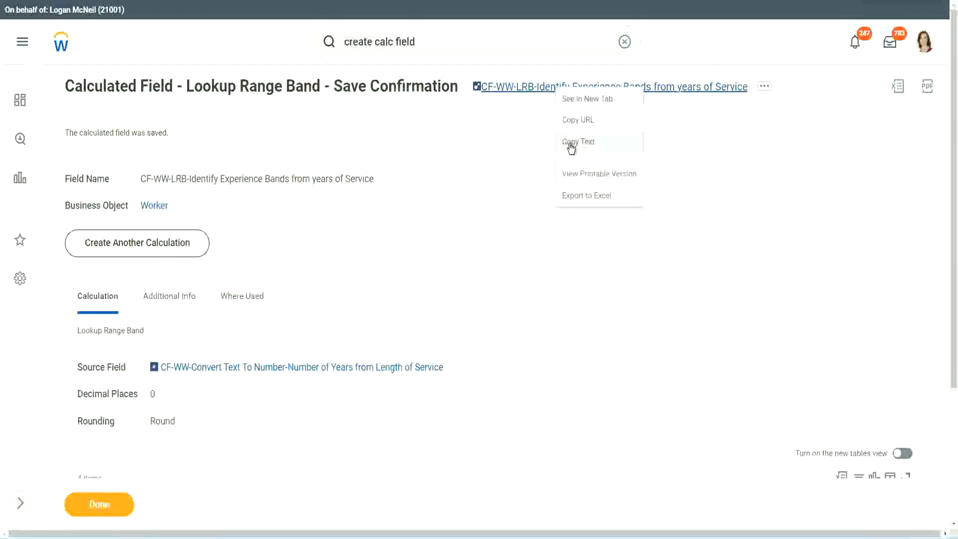
left_click(567, 150)
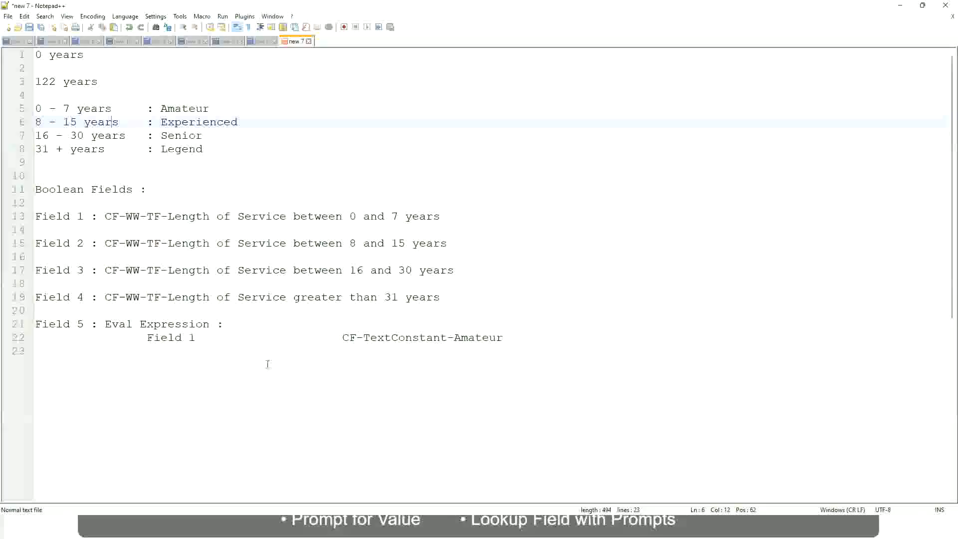
Step: Switch to the Notepad++ notes and add the line "10,000 USD" a few lines below the Field 5 Eval Expression notes
key("Return")
key("Return")
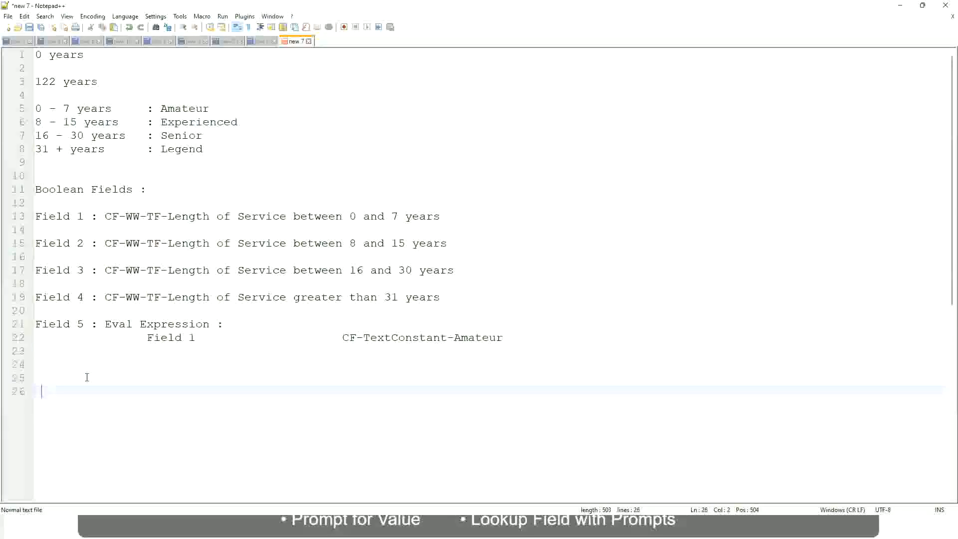
key("Return")
type("10,000 USD")
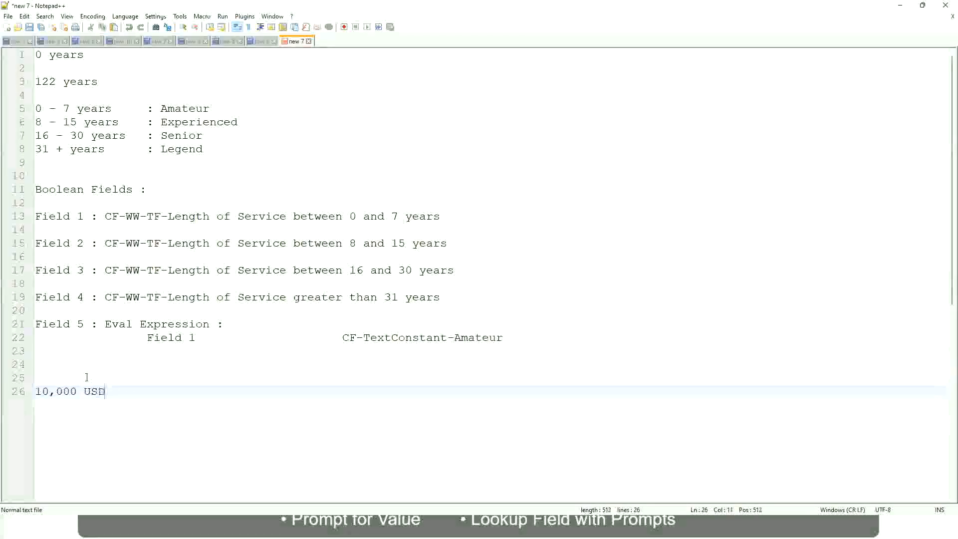
Step: Add "1,000,000 USD" on the same line, spaced well apart from "10,000 USD", and leave empty lines below it
key("Tab")
key("Tab")
key("Tab")
key("Tab")
key("Tab")
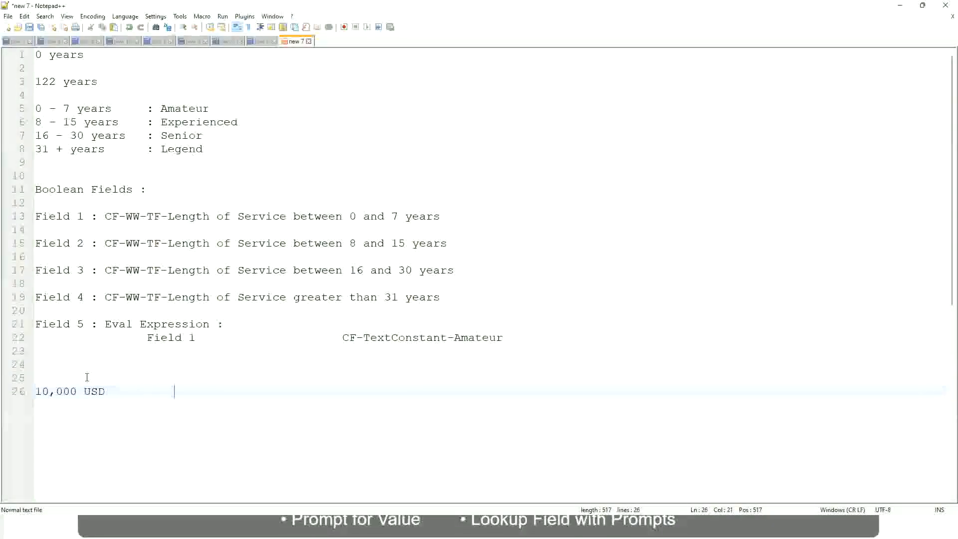
key("Tab")
key("Tab")
type("1,000,000")
key("Left")
key("Left")
key("Left")
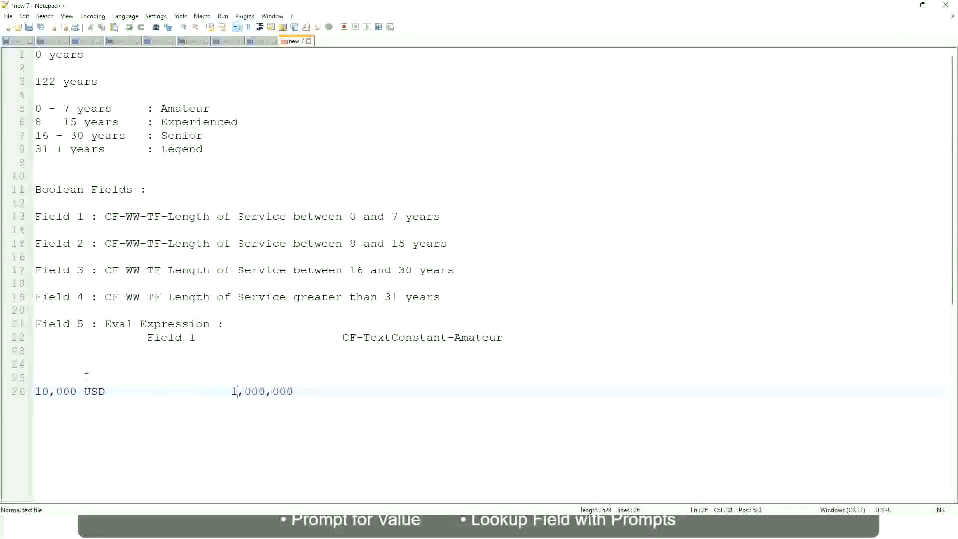
key("End")
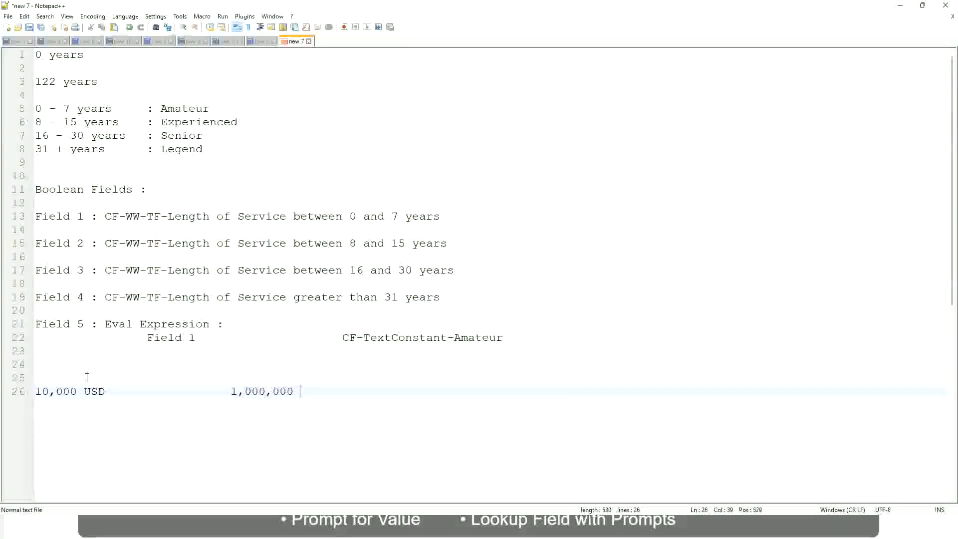
type("USD")
key("Return")
key("Return")
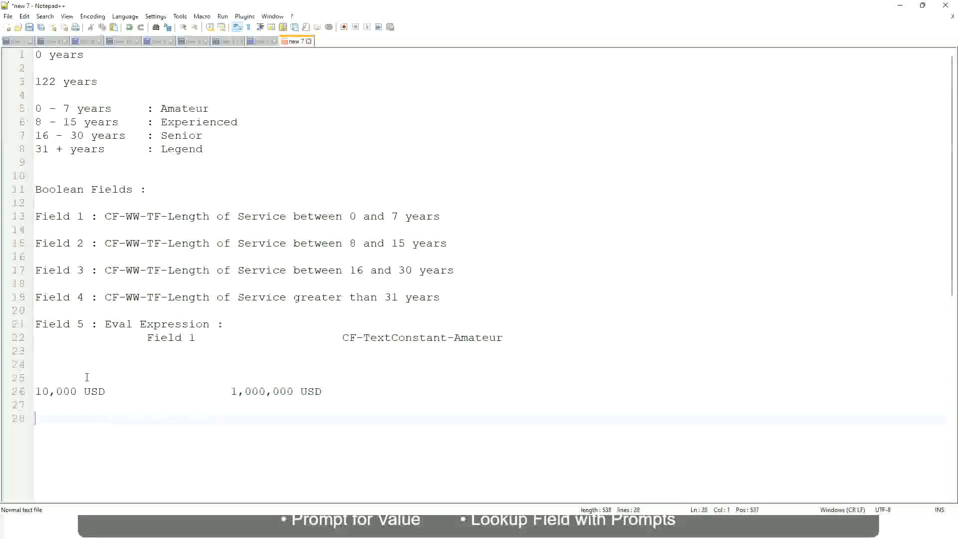
Step: Add the range line "10 - 50,000" below the USD amounts, with ": Low" spaced well apart as its band
type("10 - 50,000")
key("Tab")
key("Tab")
key("Tab")
key("Tab")
type(": Low")
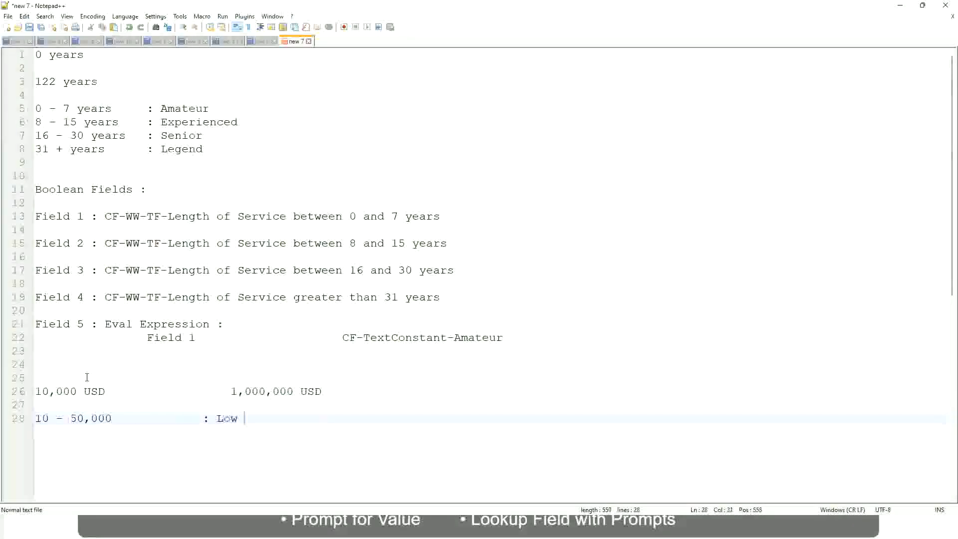
key("Return")
key("Return")
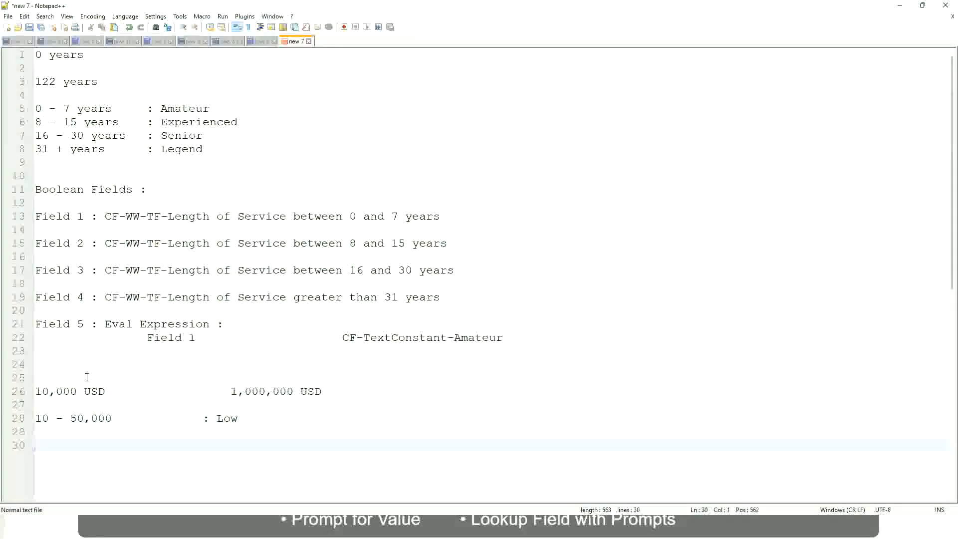
Step: Add the line "50,001 - 150,000" directly under the Low range, with ": Medium" aligned as its band
key("Up")
type("5")
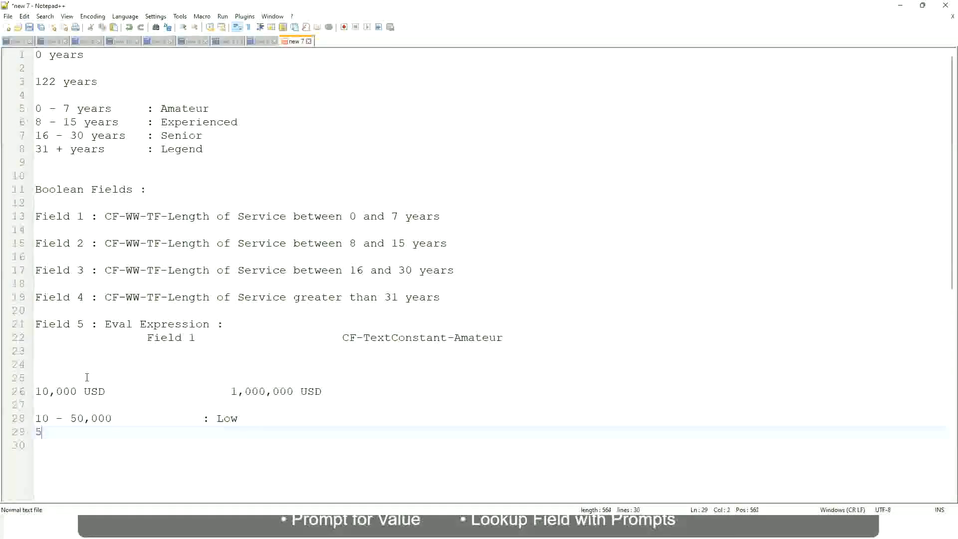
type("0,001 - 150")
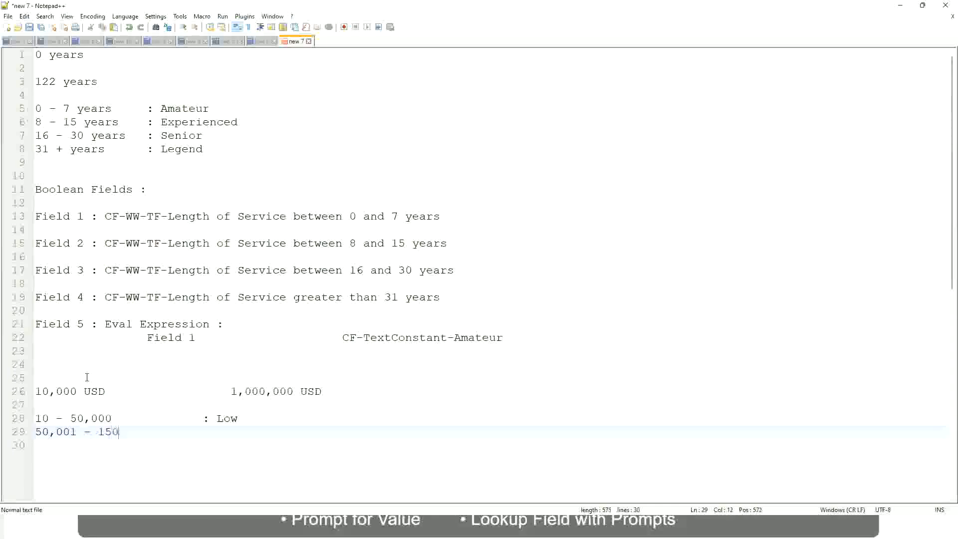
type(",000")
key("Tab")
key("Tab")
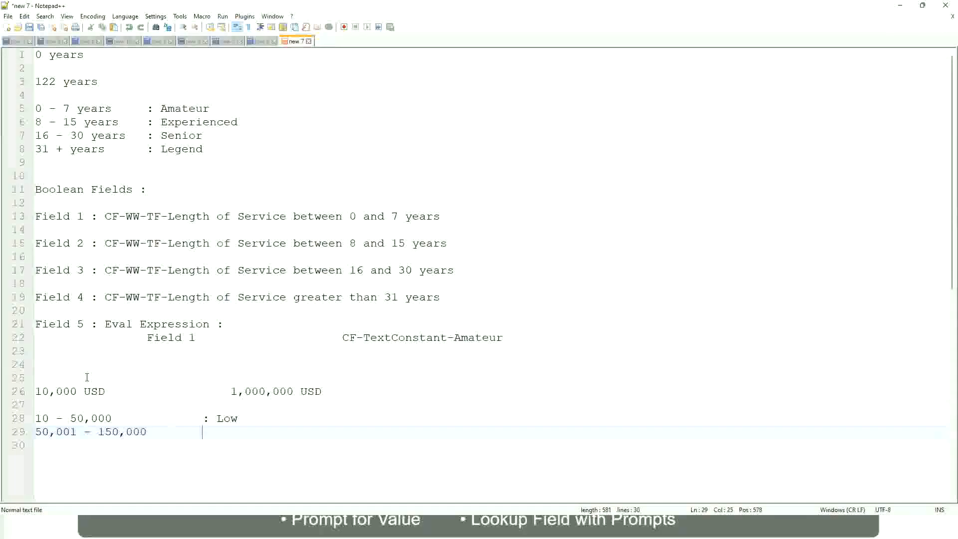
type(": Medium")
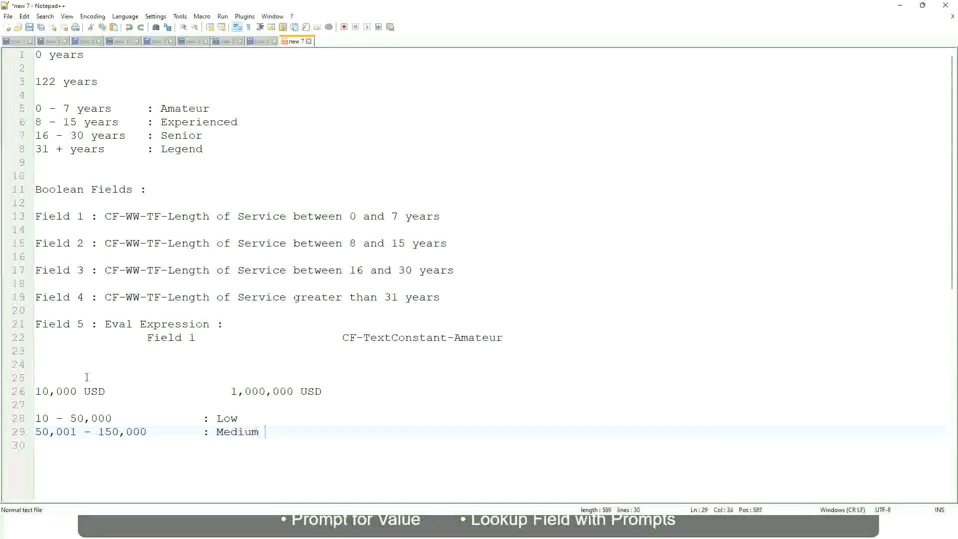
key("Return")
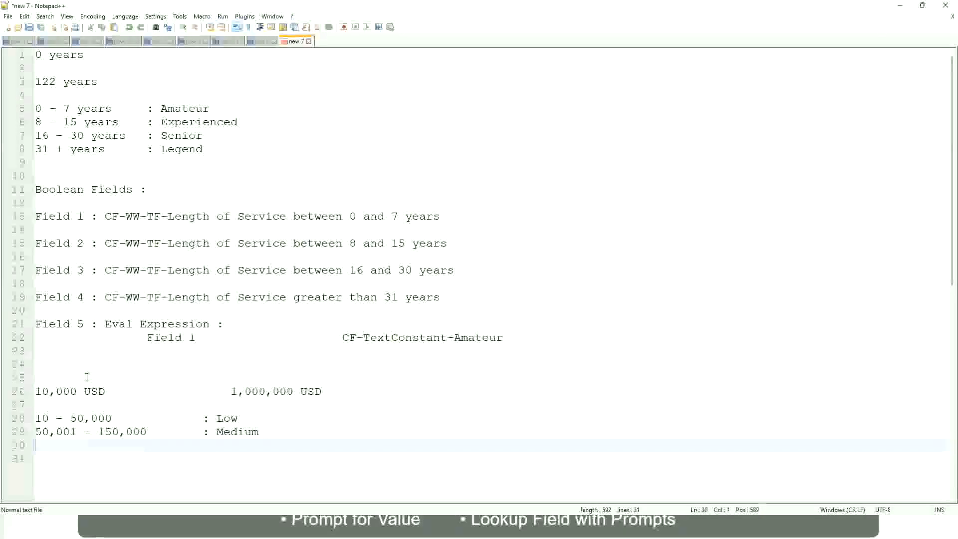
Step: Add the line "> 150,000" under the Medium range, with ": High" aligned as its band
type("> 1")
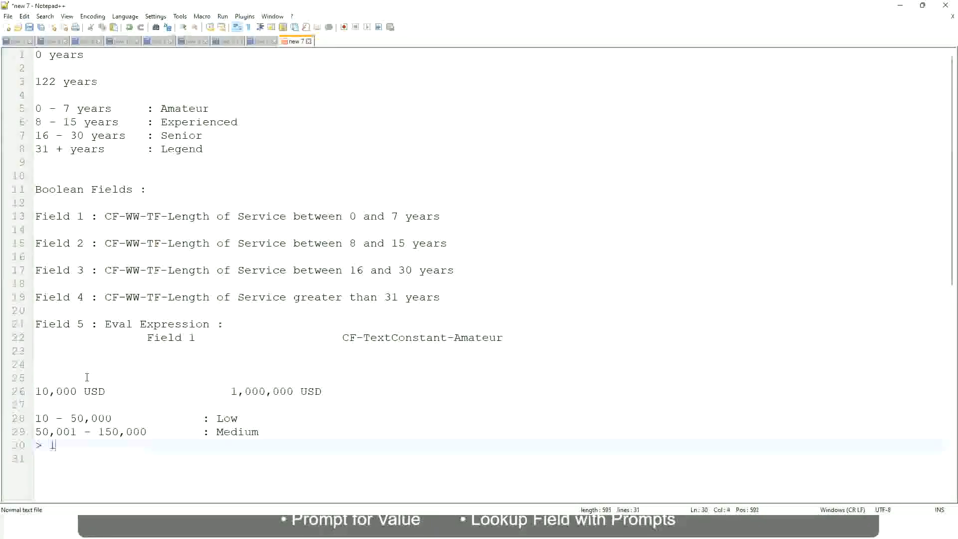
type("50,000")
key("Tab")
key("Tab")
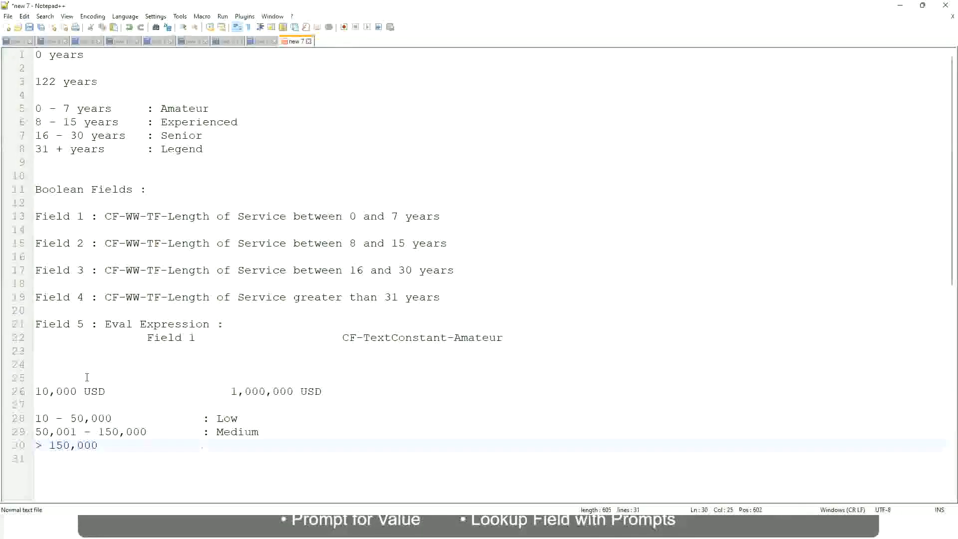
key("Tab")
type(": High")
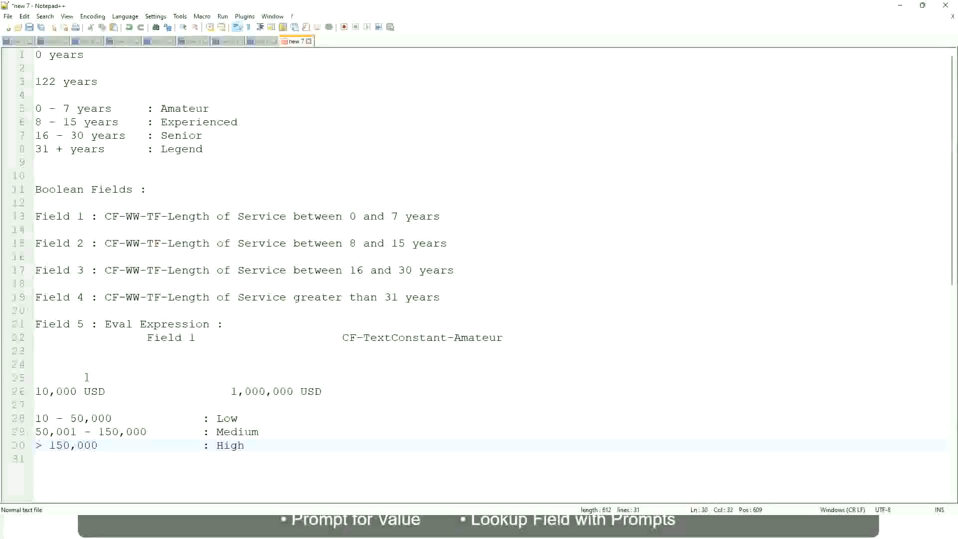
Step: Review the lowest and highest USD amounts against the Low, Medium and High range bands
left_click(30, 391)
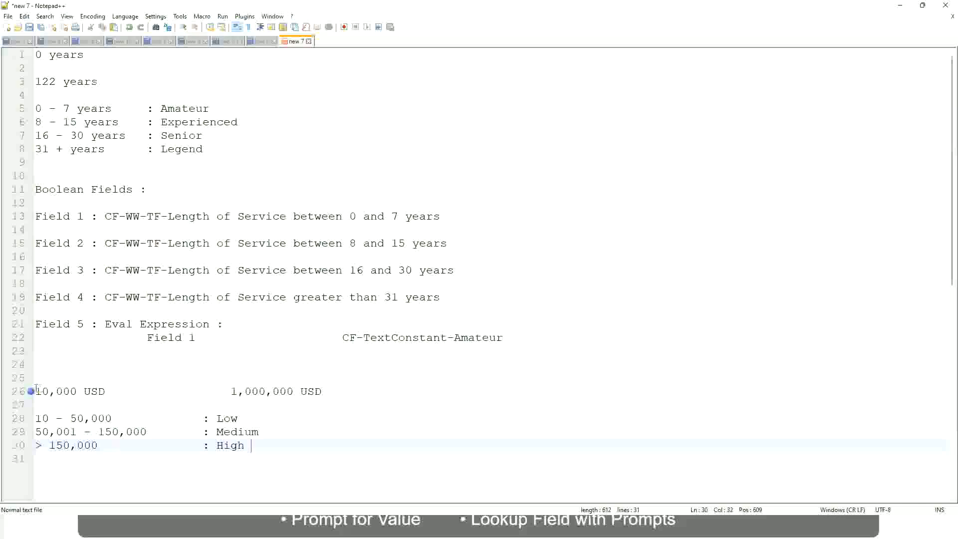
left_click(40, 391)
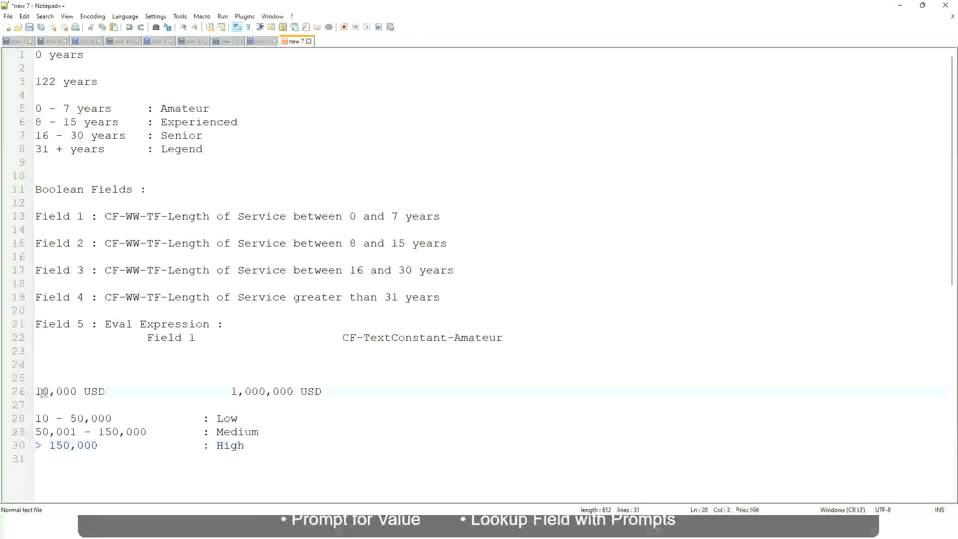
double_click(286, 392)
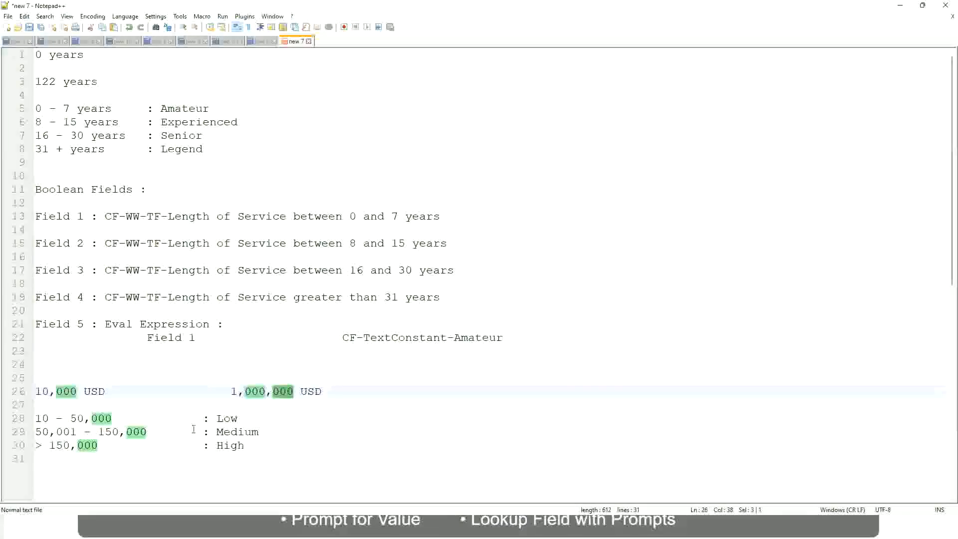
left_click(174, 431)
left_click(31, 391)
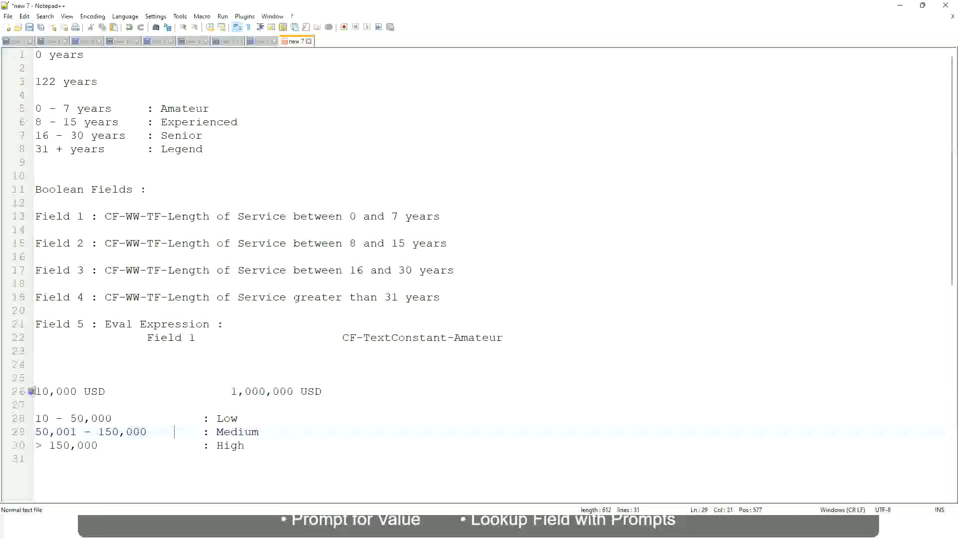
left_click(295, 392)
left_click(235, 419)
left_click(230, 423)
left_click(230, 449)
key("Down")
left_click(246, 442)
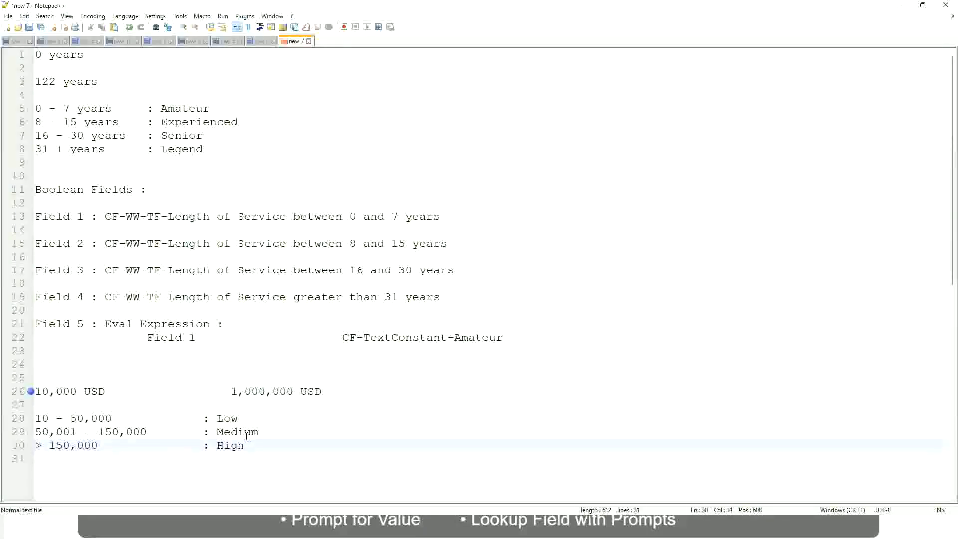